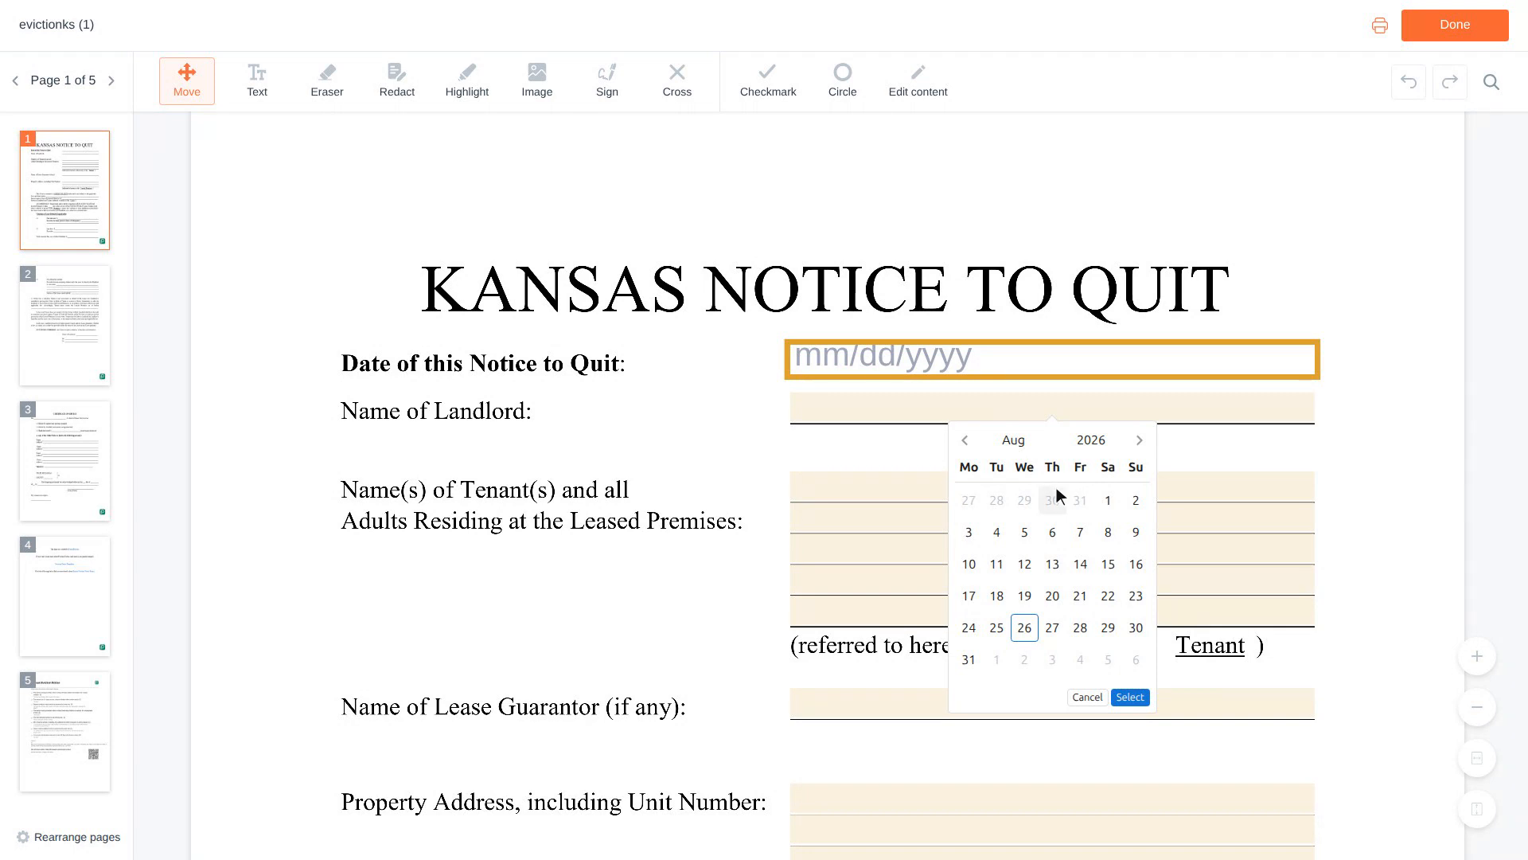
# Pick July 2, 2026 in the calendar so the notice date becomes 07/02/2026.
pyautogui.click(1057, 493)
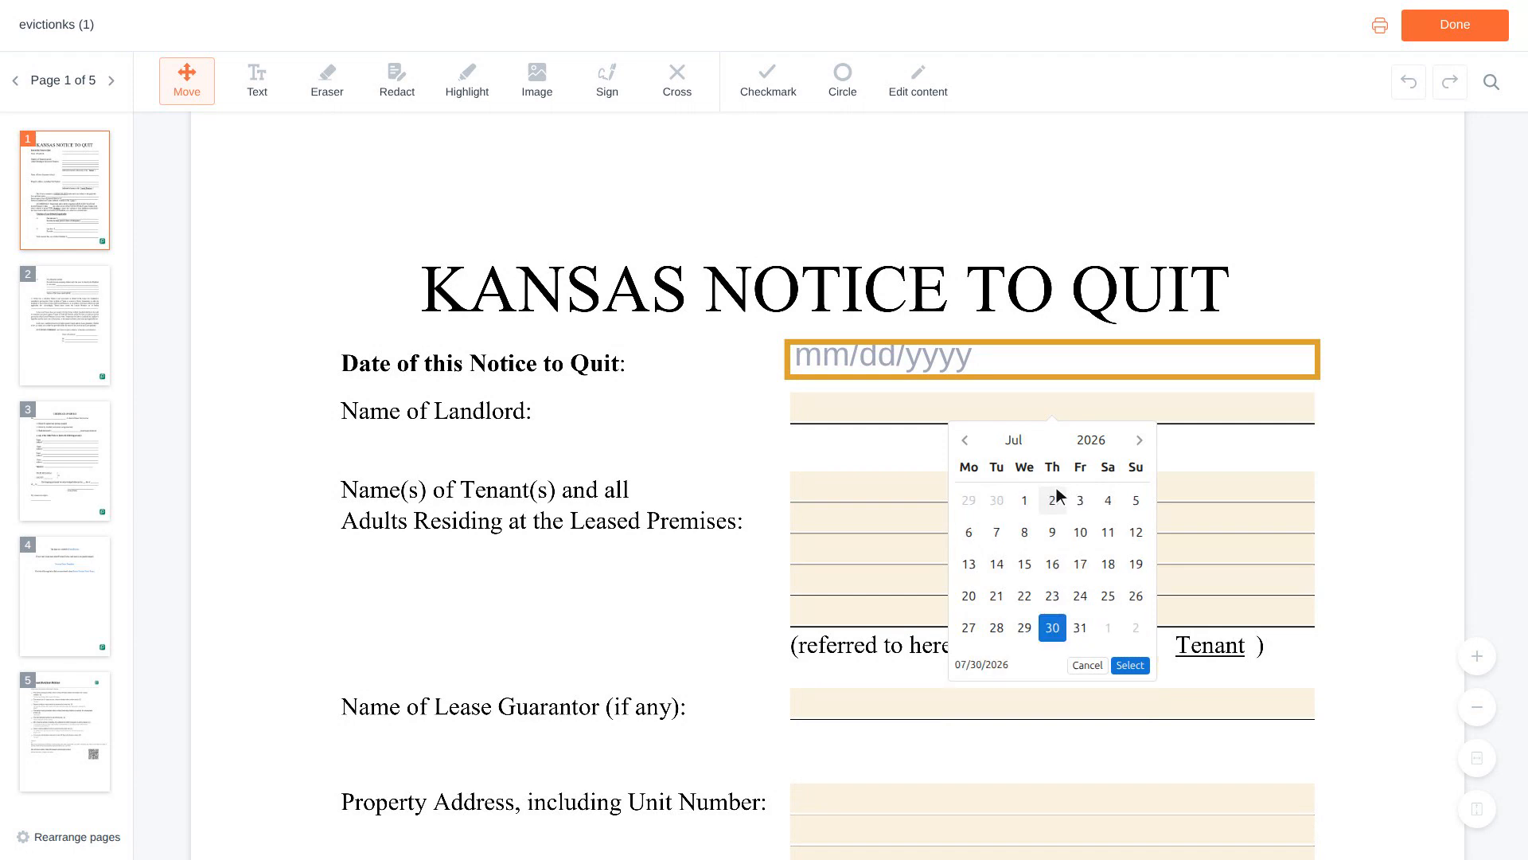
pyautogui.click(1057, 494)
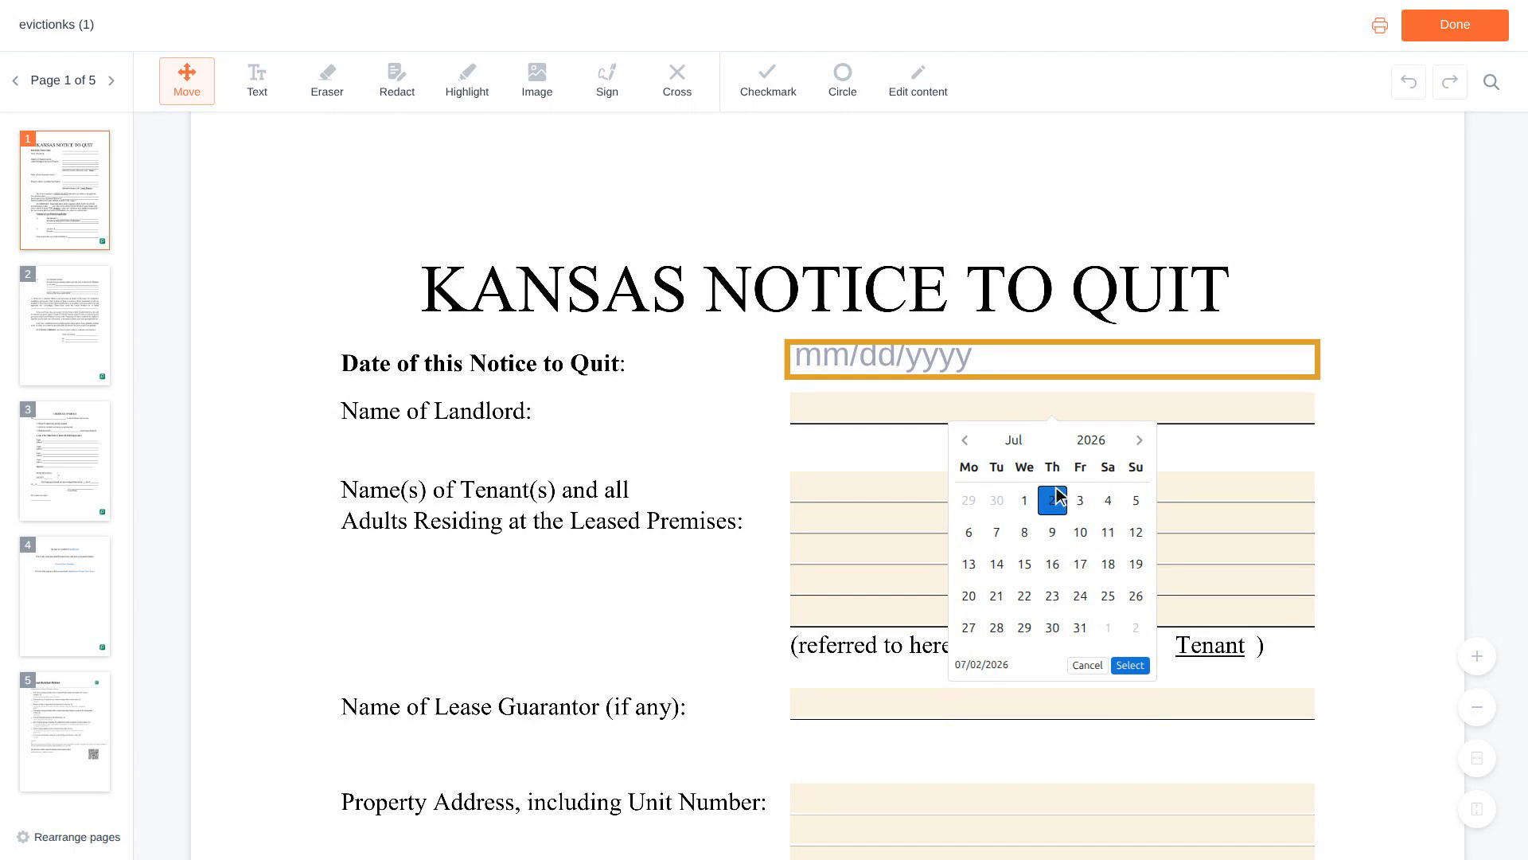
pyautogui.scroll(-3, 1060, 495)
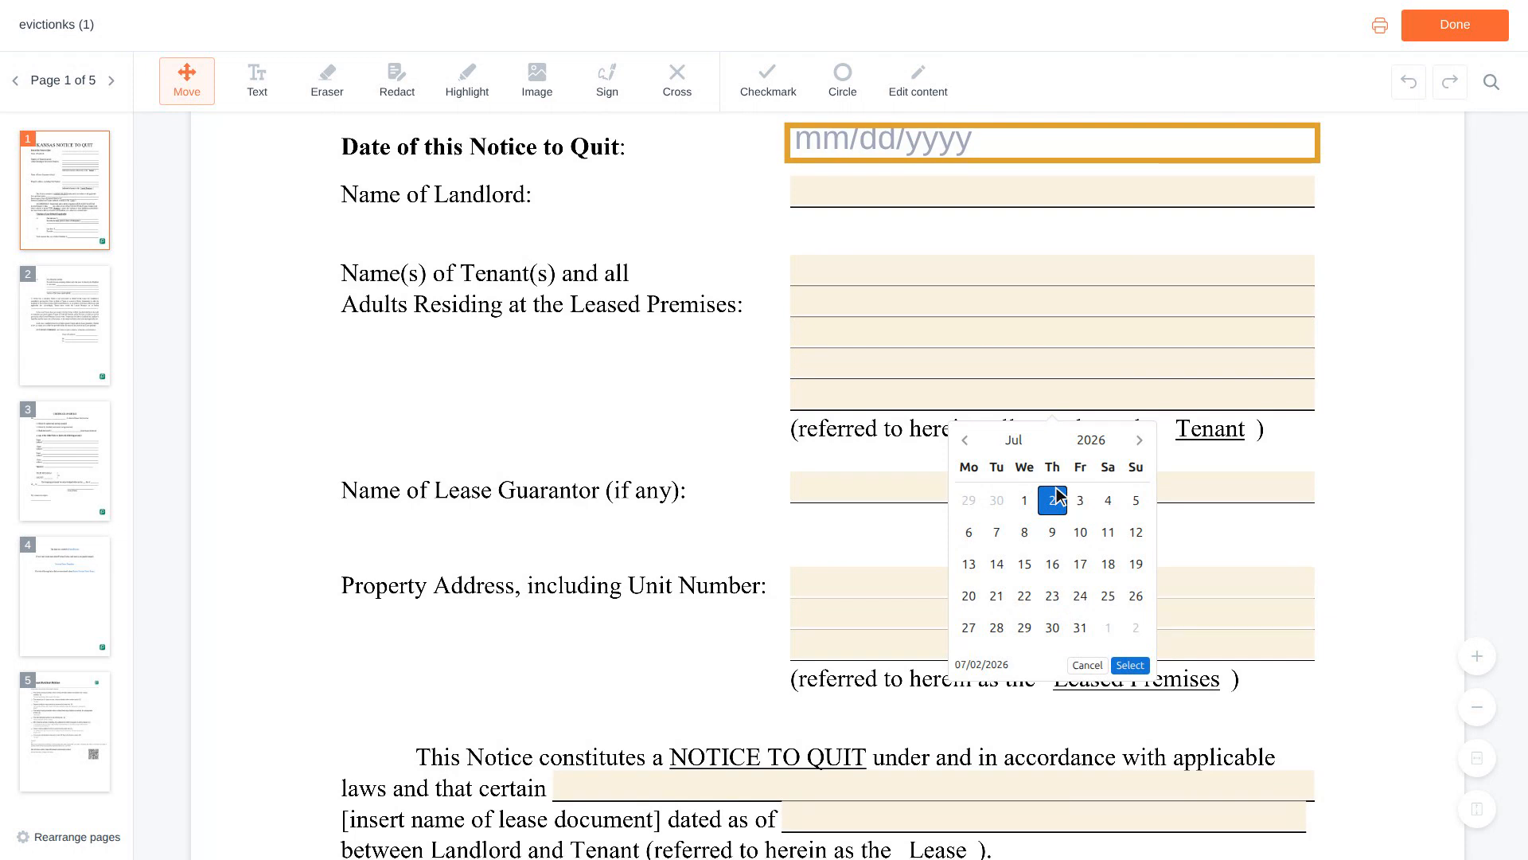
pyautogui.scroll(-1, 1059, 495)
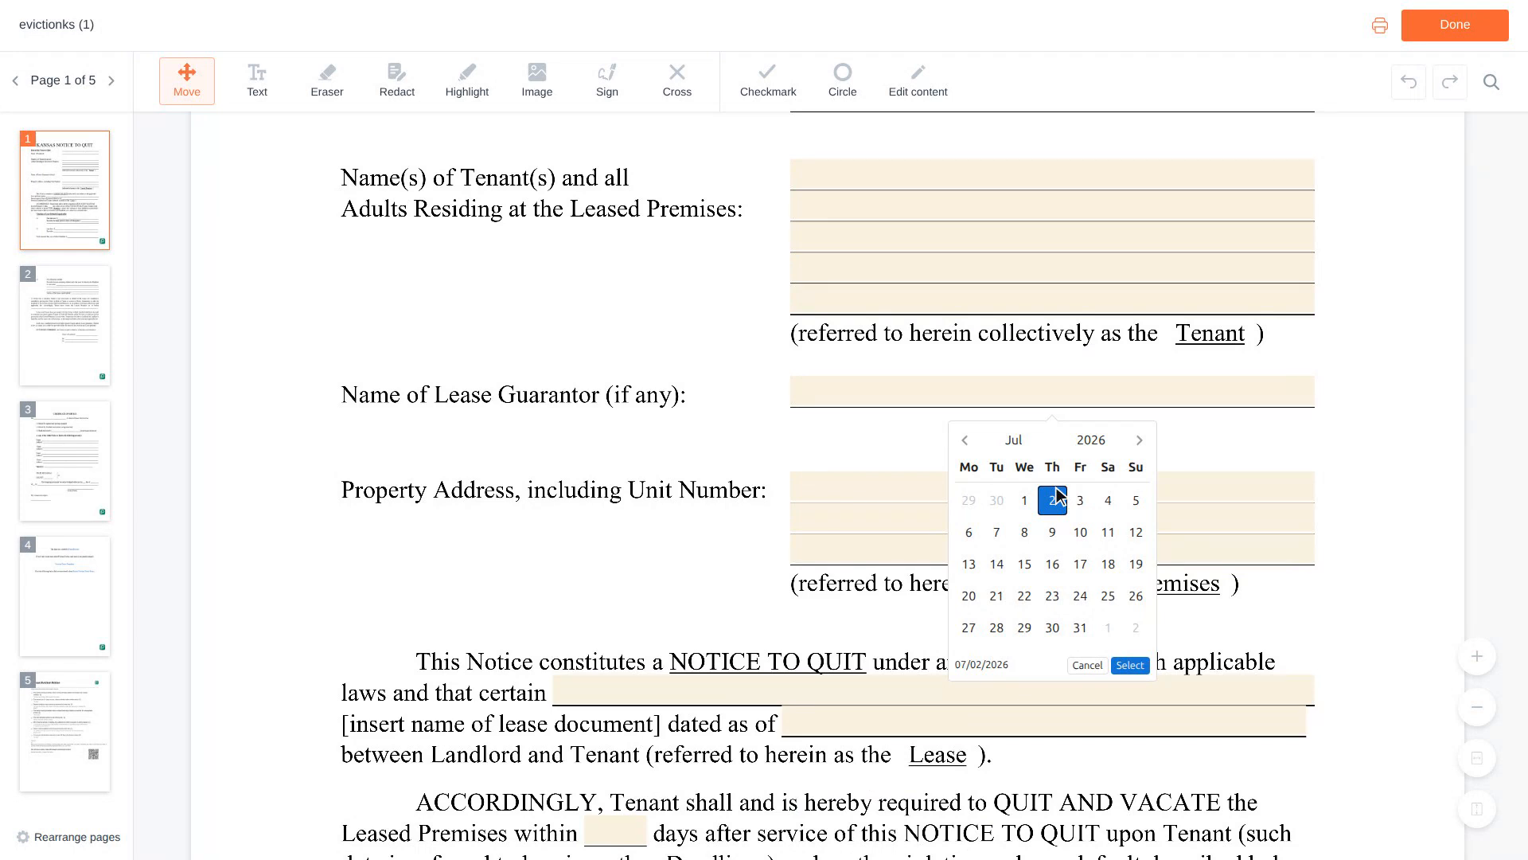
pyautogui.scroll(-1, 1059, 496)
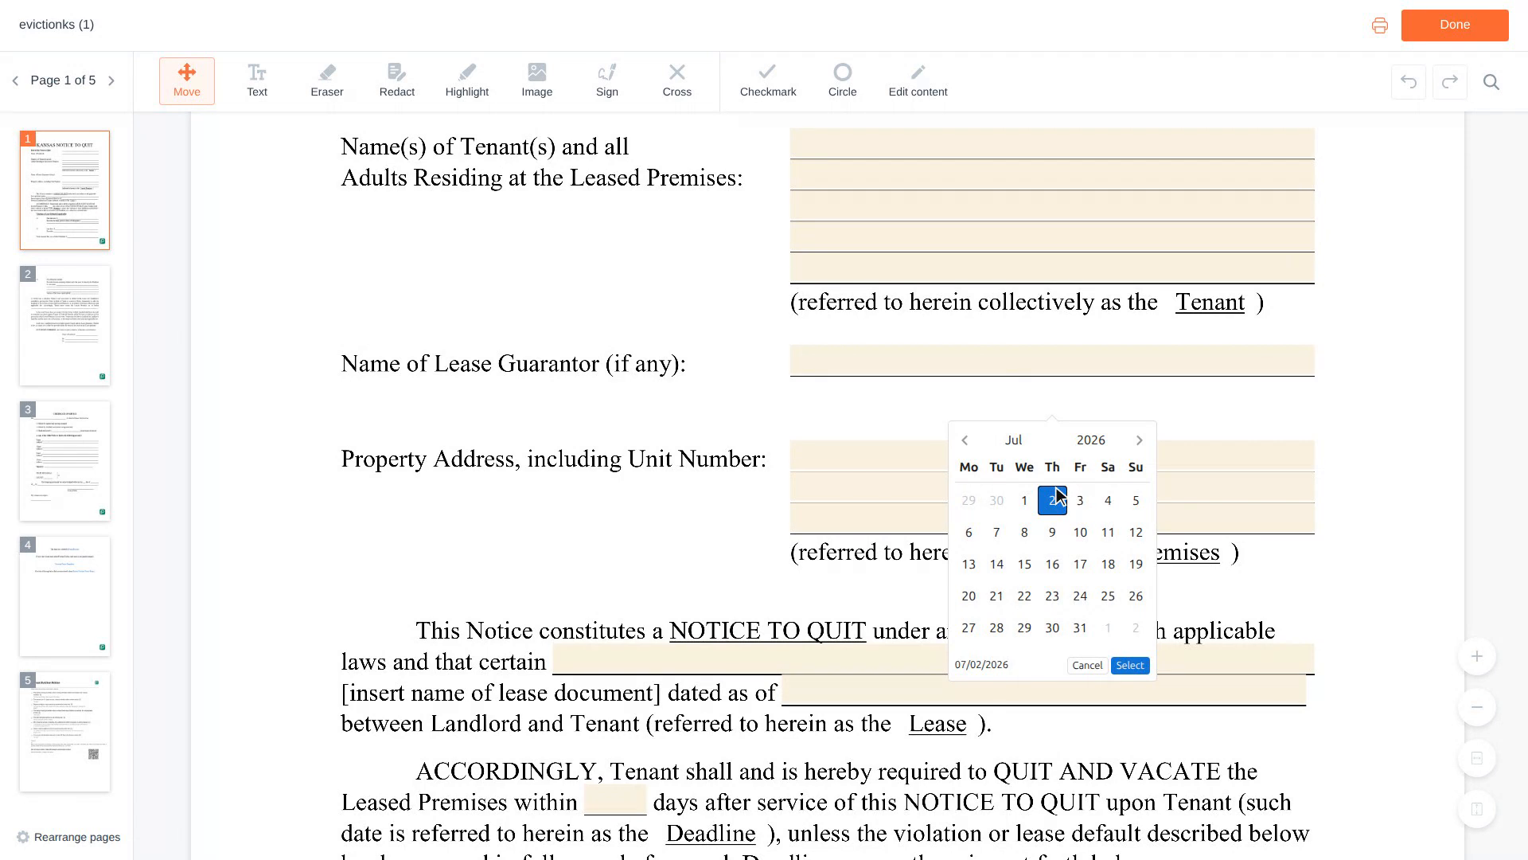
pyautogui.scroll(-2, 1059, 496)
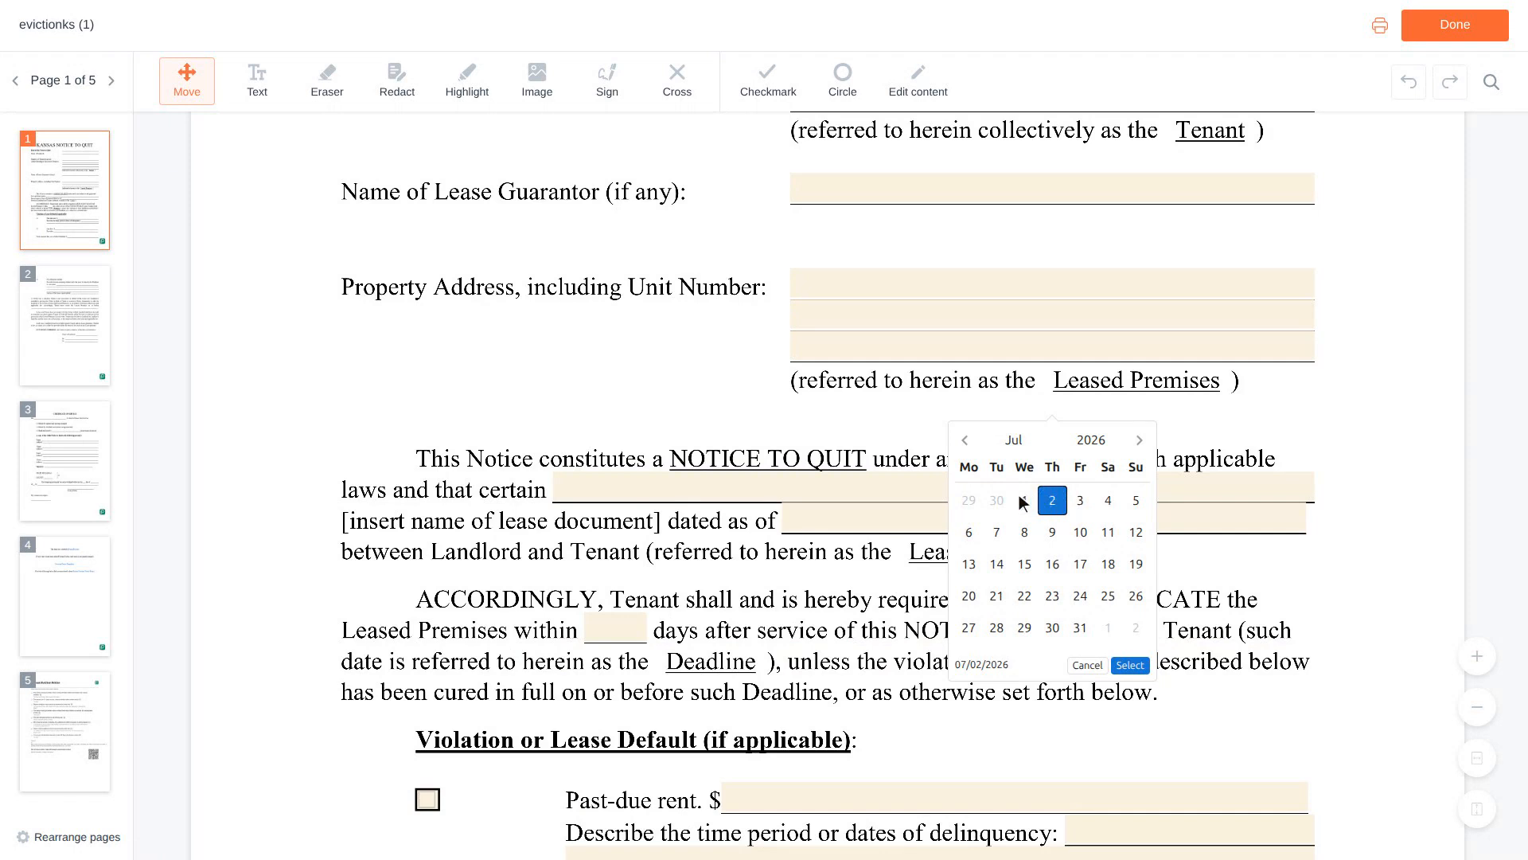
# Enter 'Residential Lease Agreement' in the field after 'laws and that certain'.
pyautogui.click(937, 487)
pyautogui.write('R')
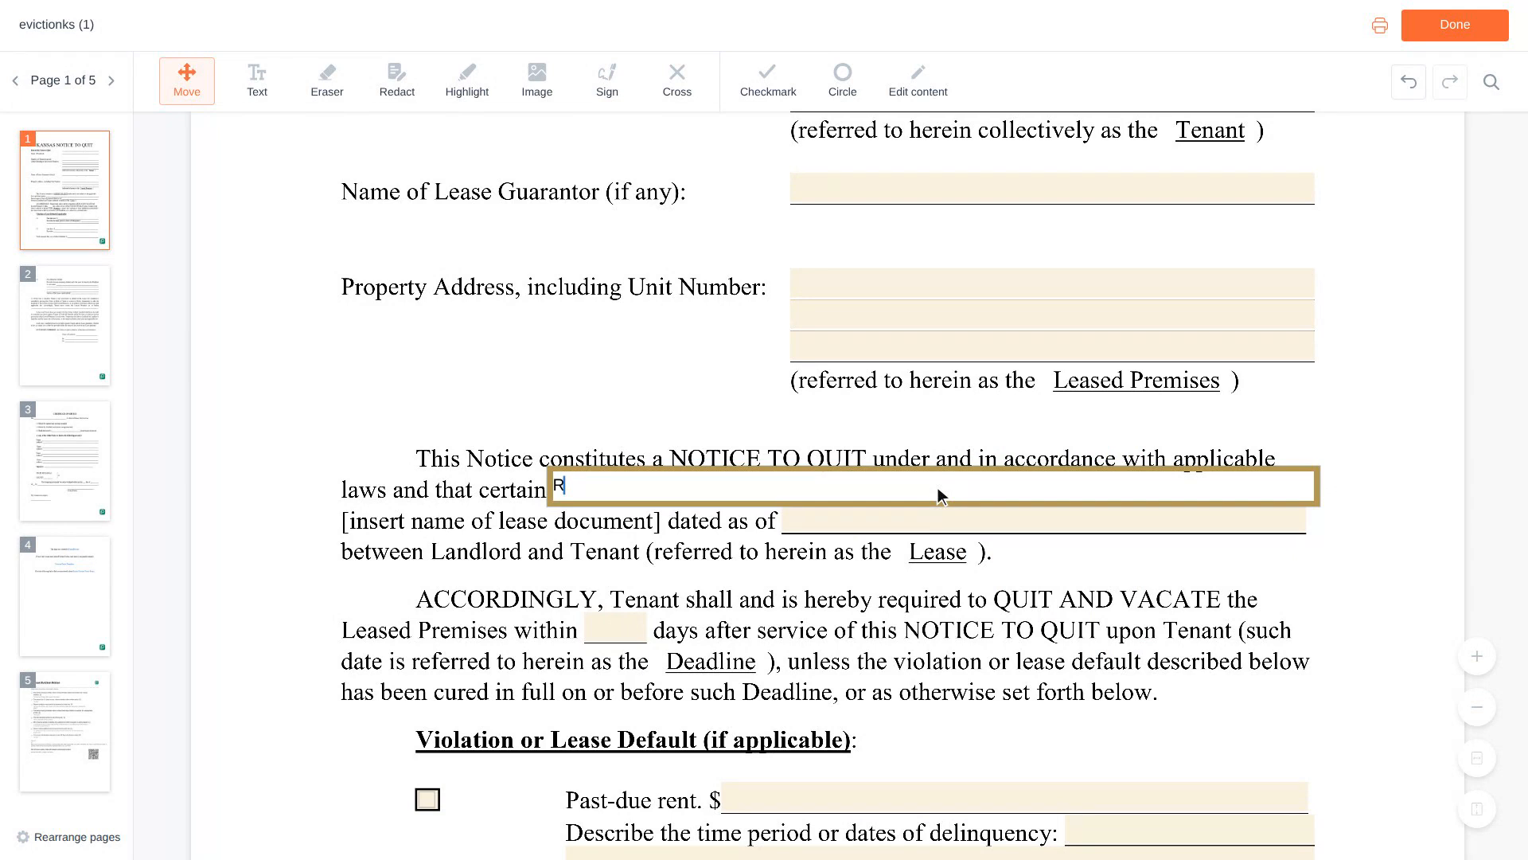
pyautogui.write('esidential Lease Agre')
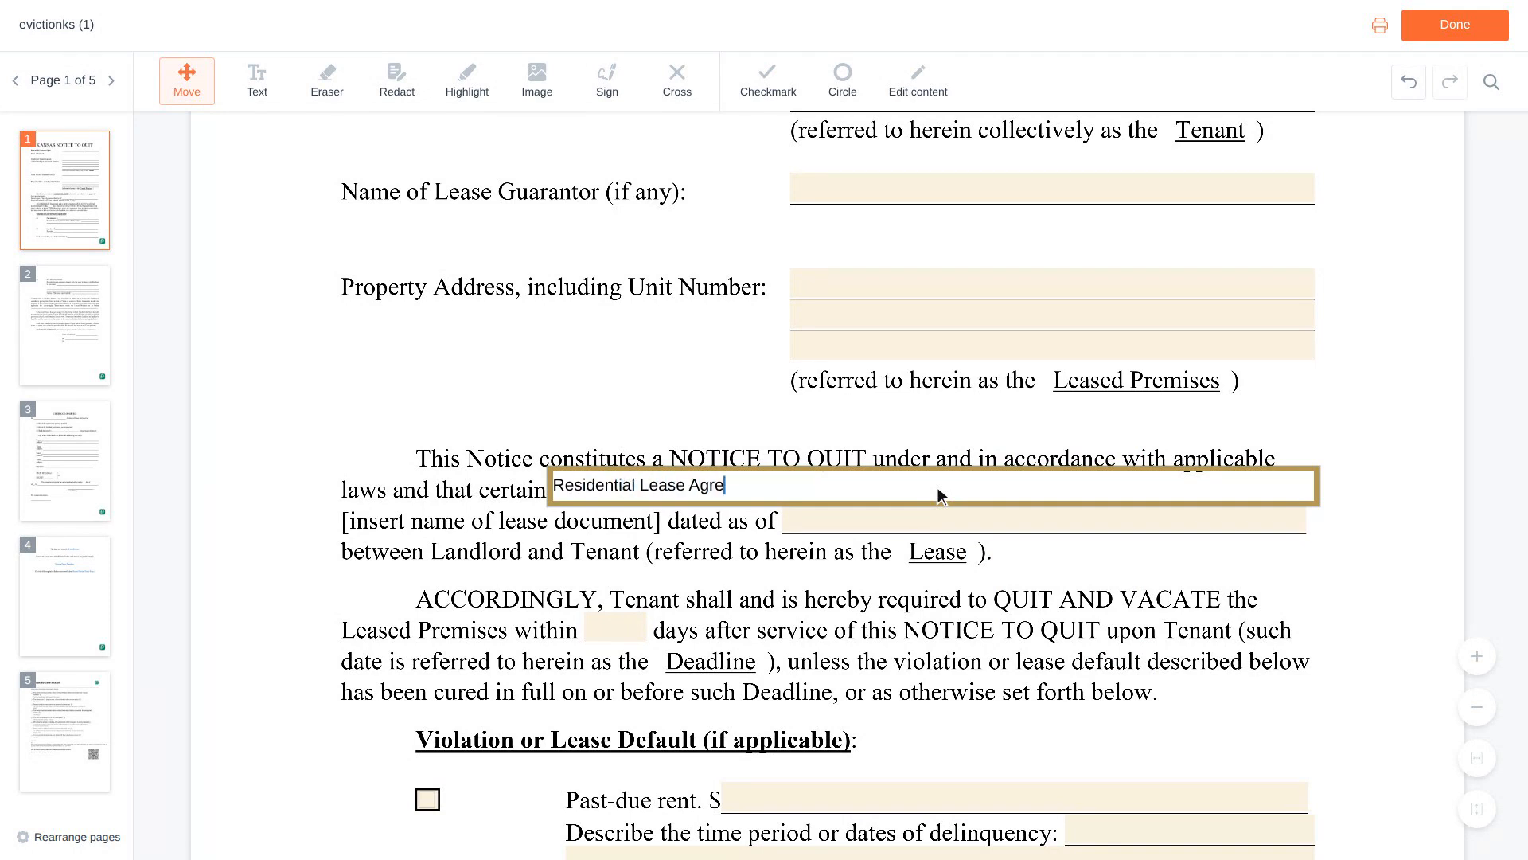
pyautogui.write('ement')
pyautogui.scroll(-1, 940, 495)
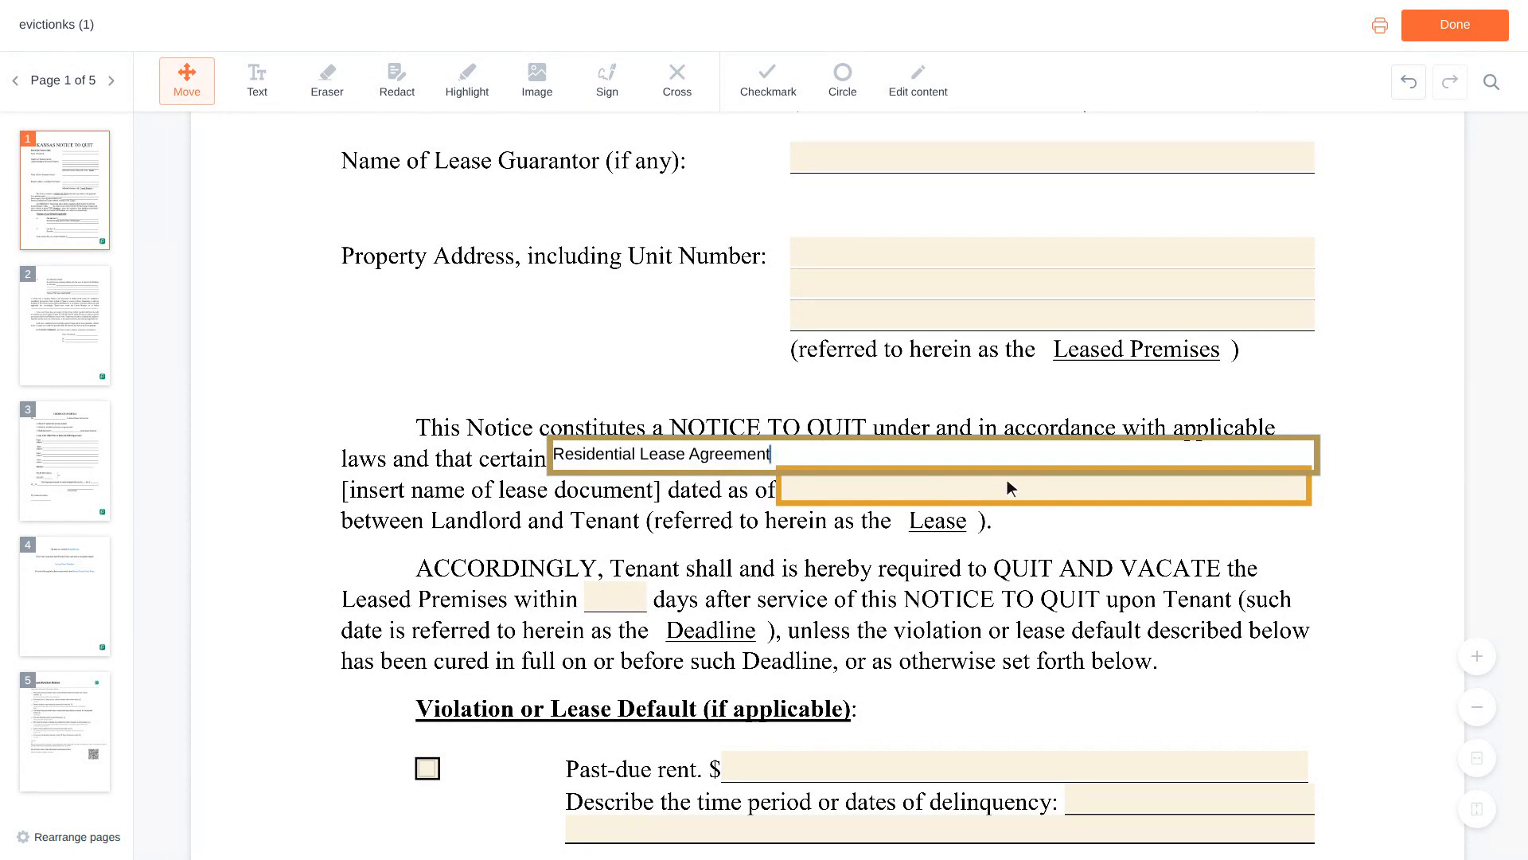
# Fill the lease's 'dated as of' field with 06/01/2023.
pyautogui.click(1047, 494)
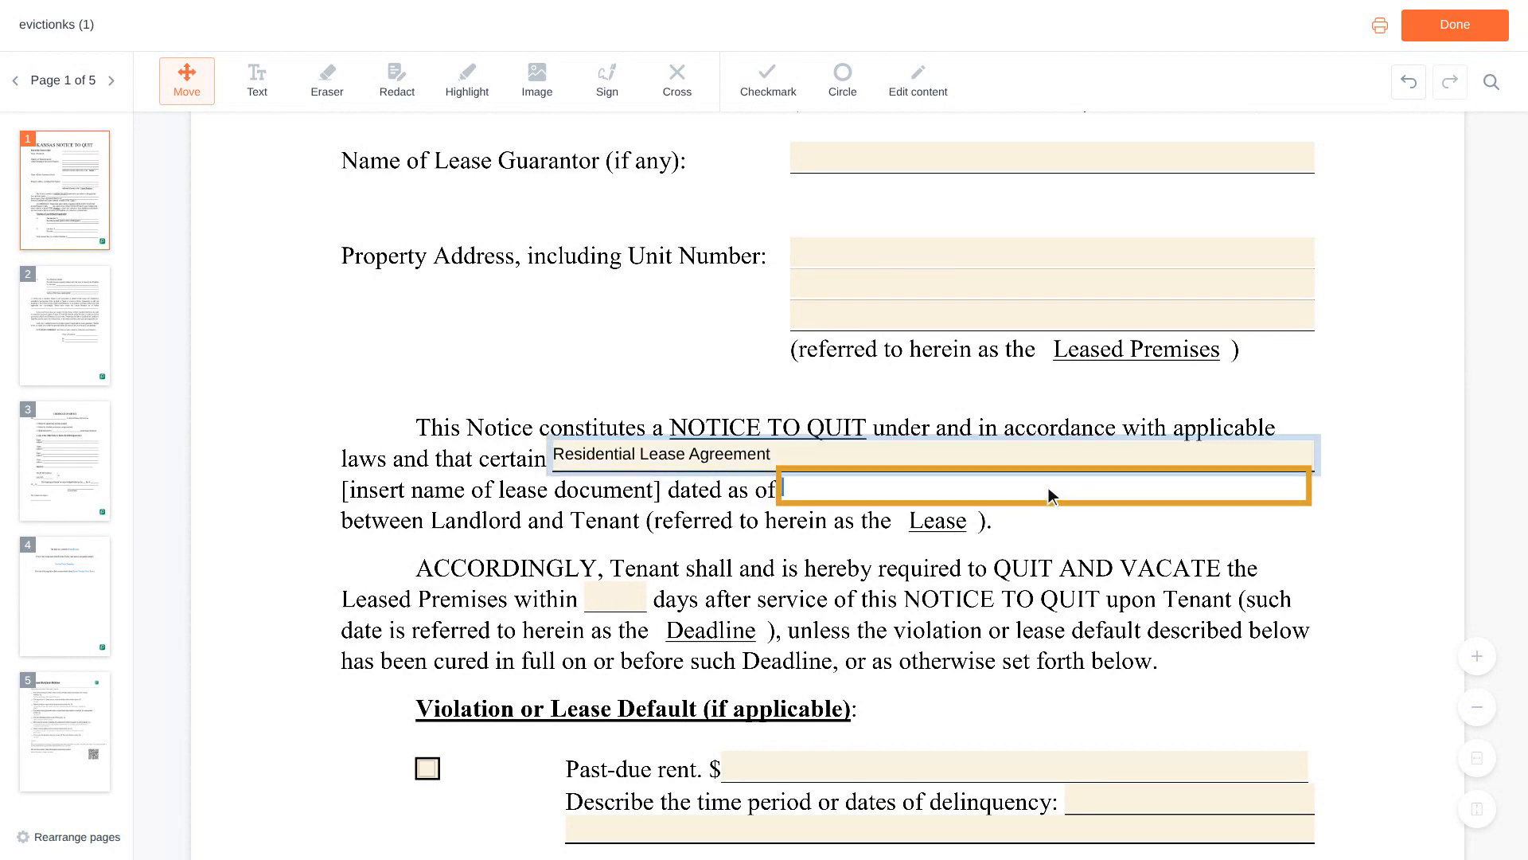
pyautogui.write('0')
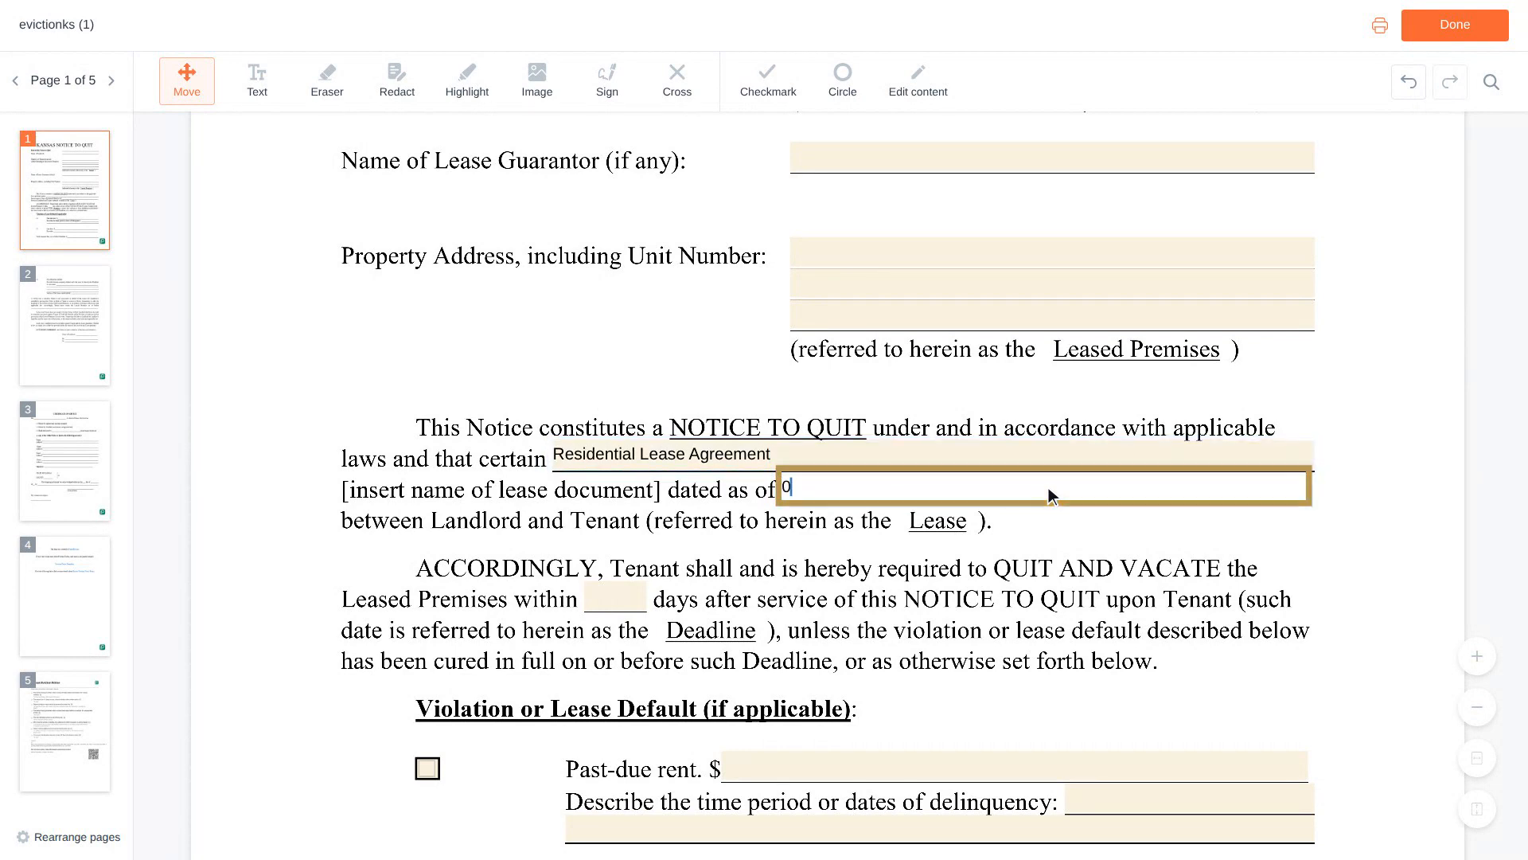
pyautogui.write('6/01/2023')
pyautogui.scroll(-3, 1049, 487)
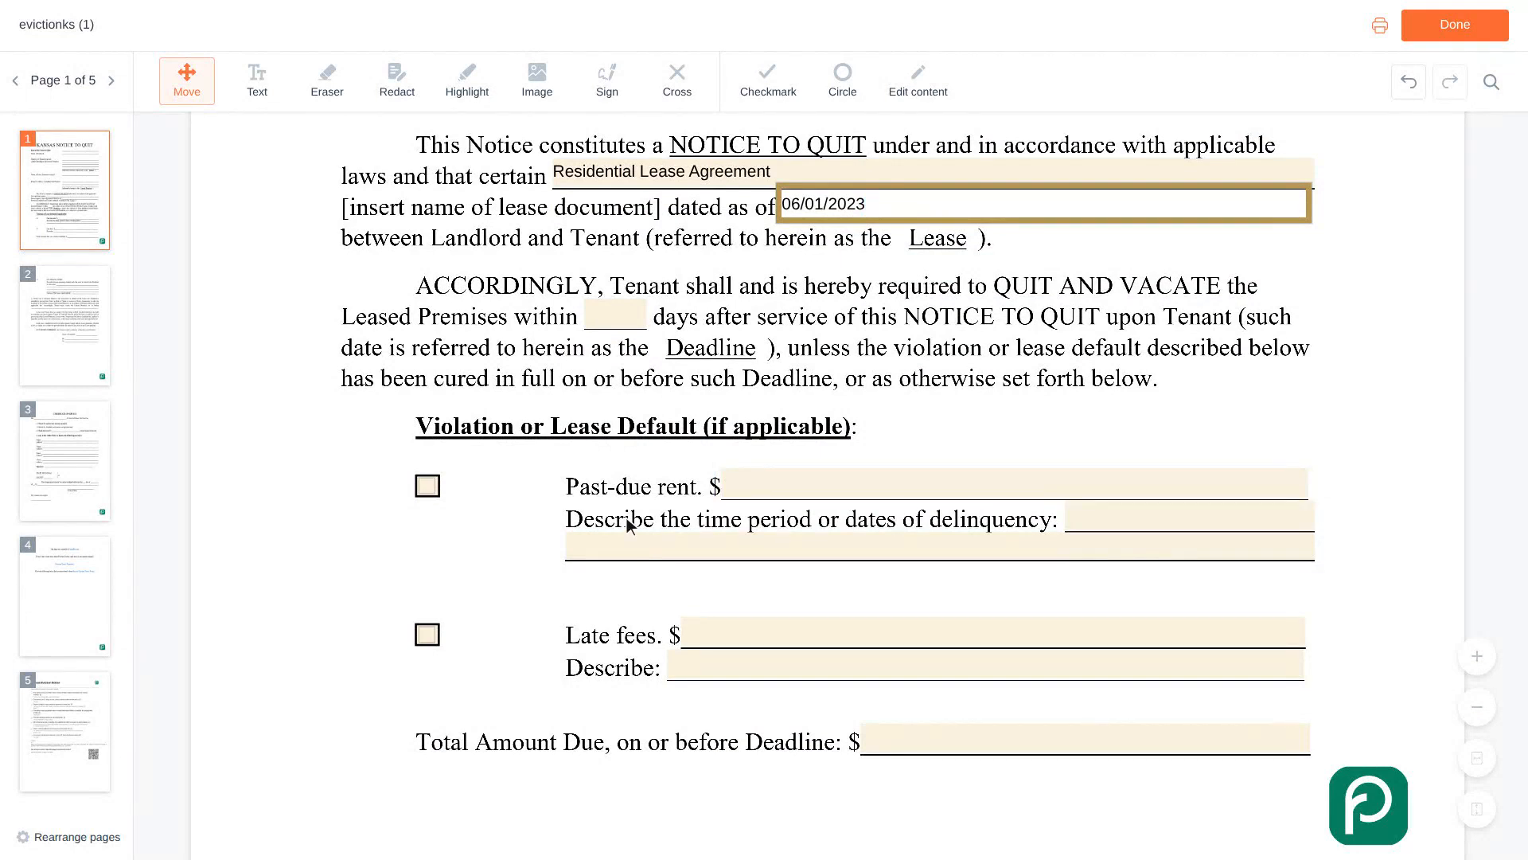
# Check Past-due rent and enter an amount of 1,200.
pyautogui.click(432, 489)
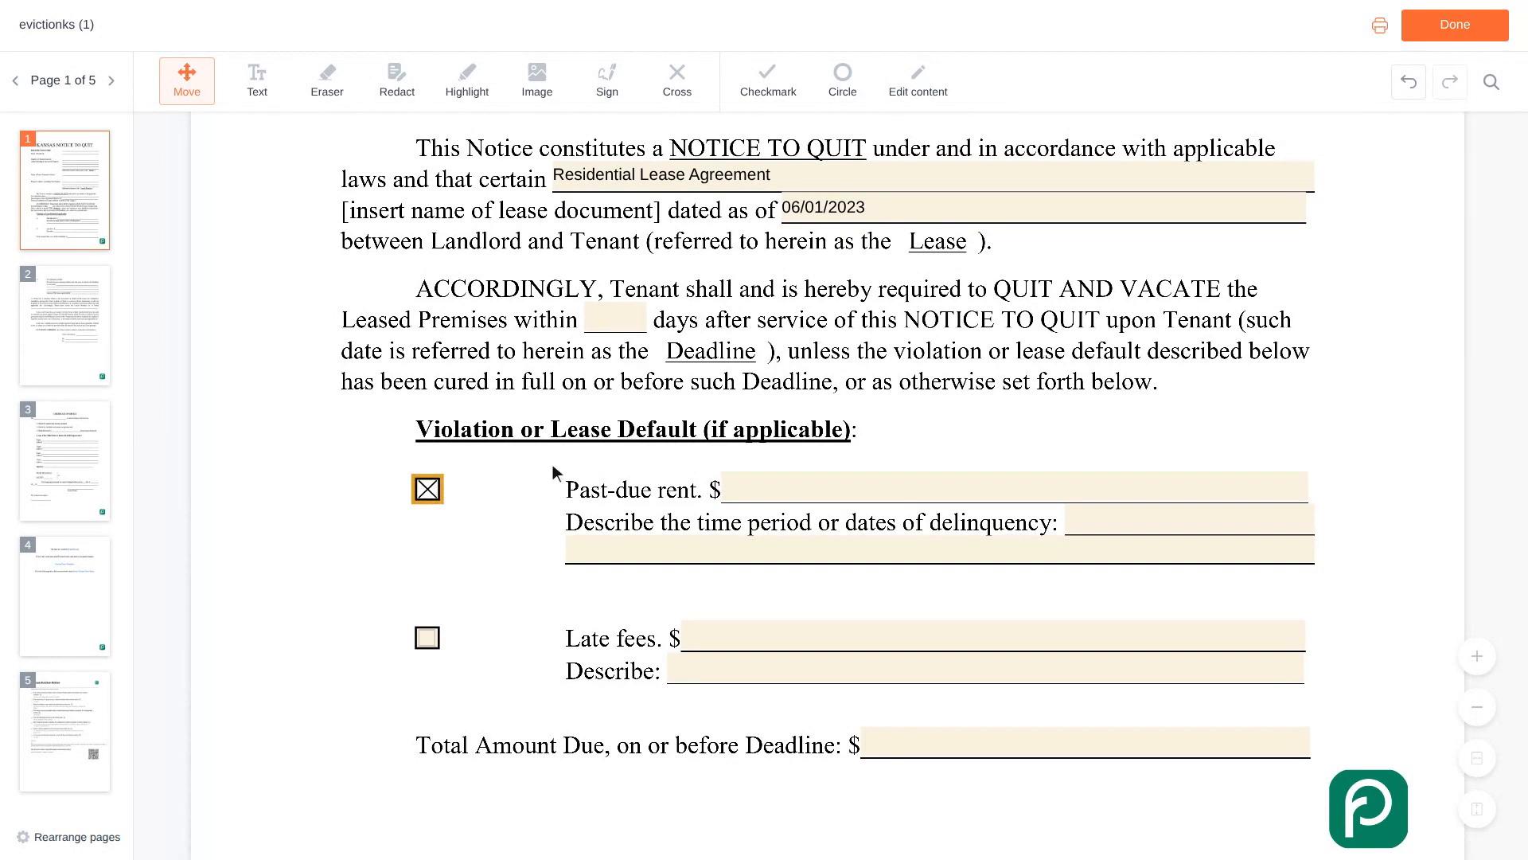
pyautogui.click(1016, 495)
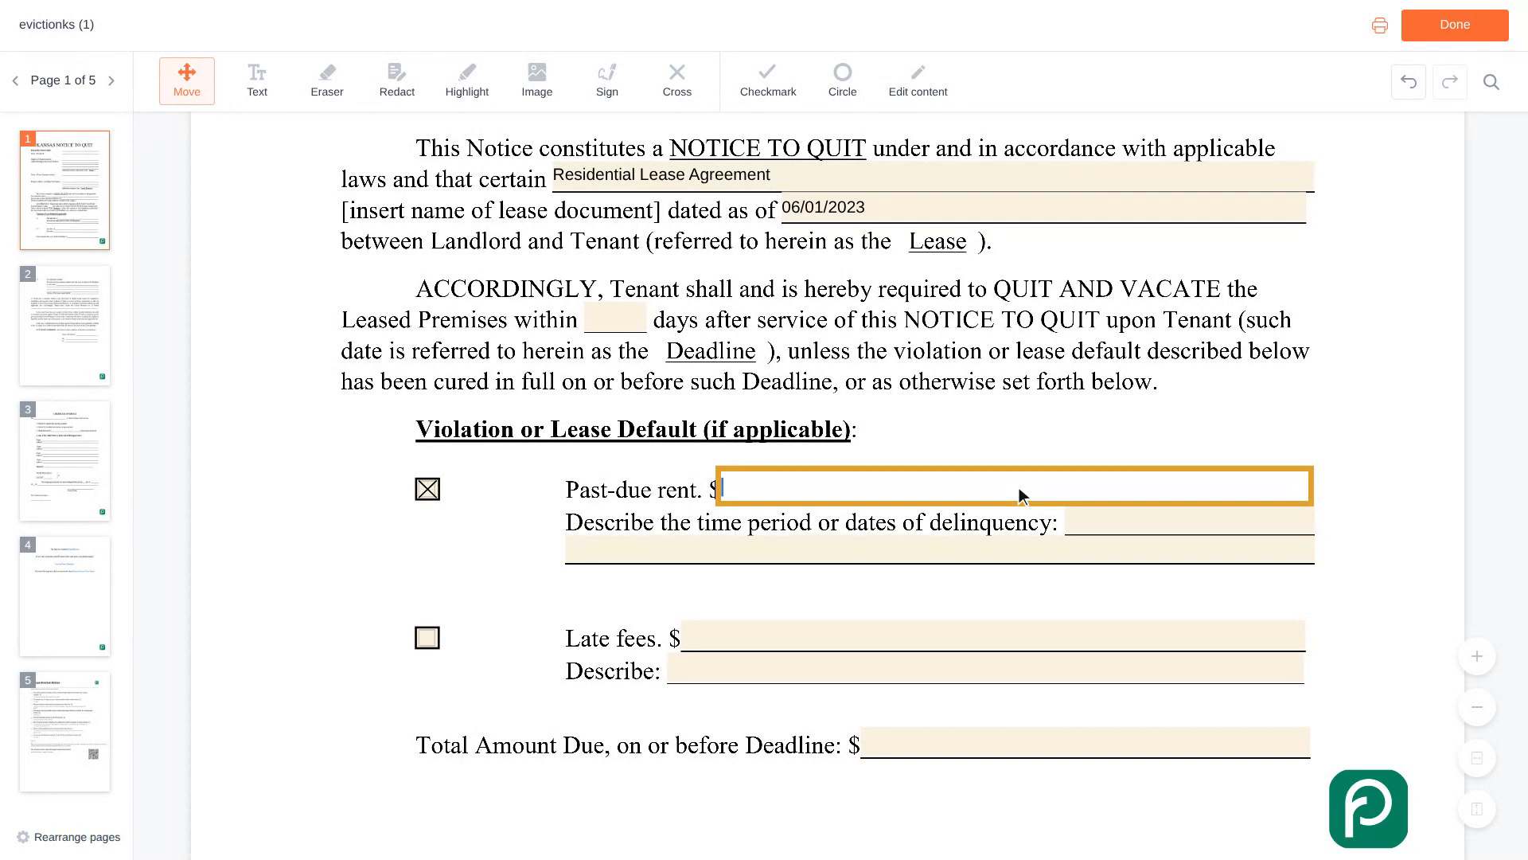
pyautogui.write('1,200')
pyautogui.scroll(-1, 1021, 494)
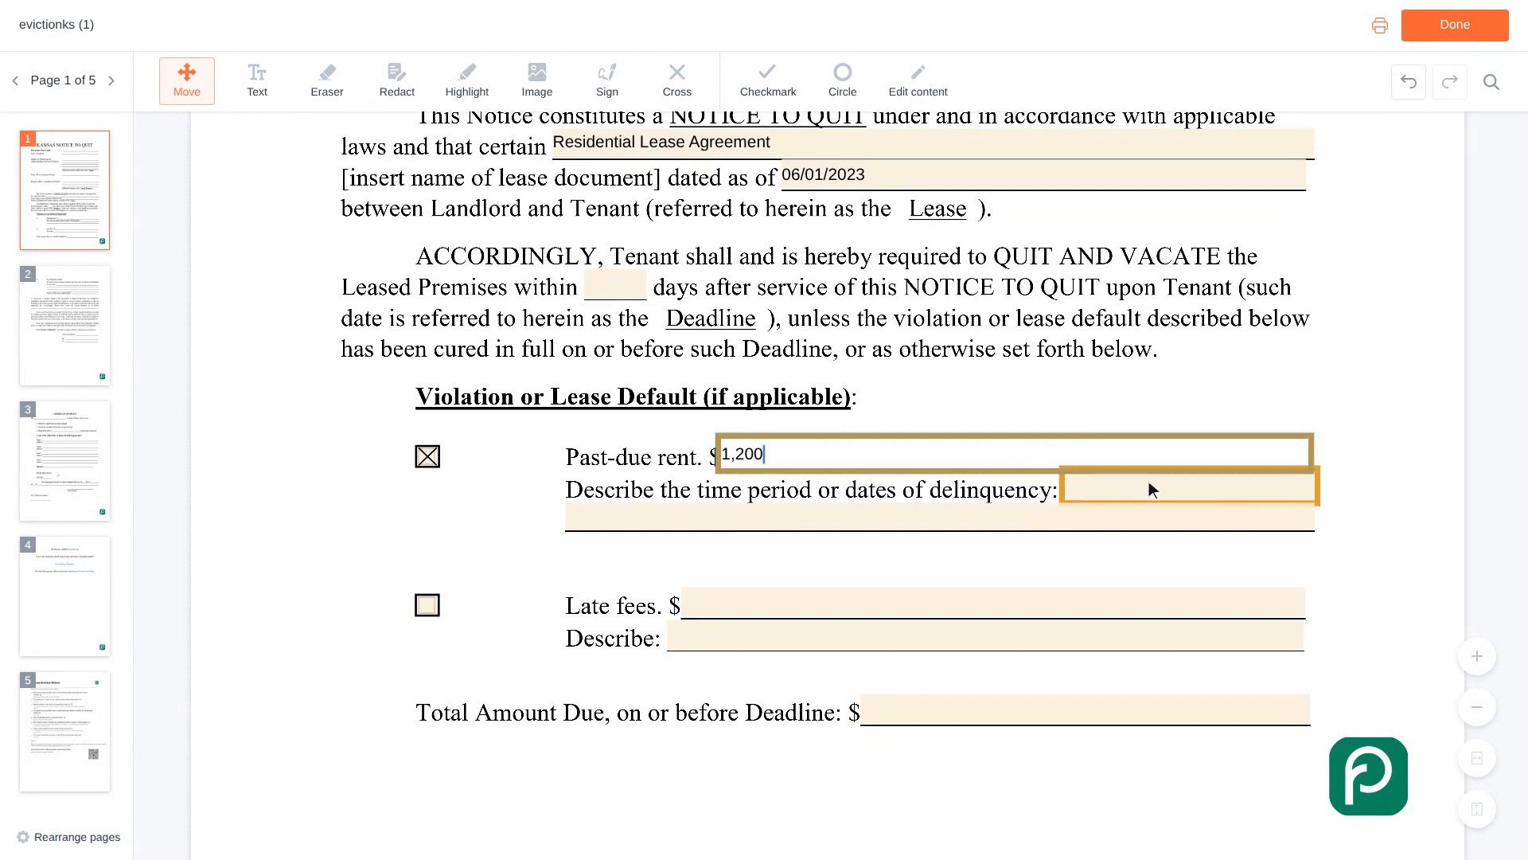
# Describe the delinquency period as 'February 2024 rent, due on the first'.
pyautogui.click(1193, 489)
pyautogui.write('February ')
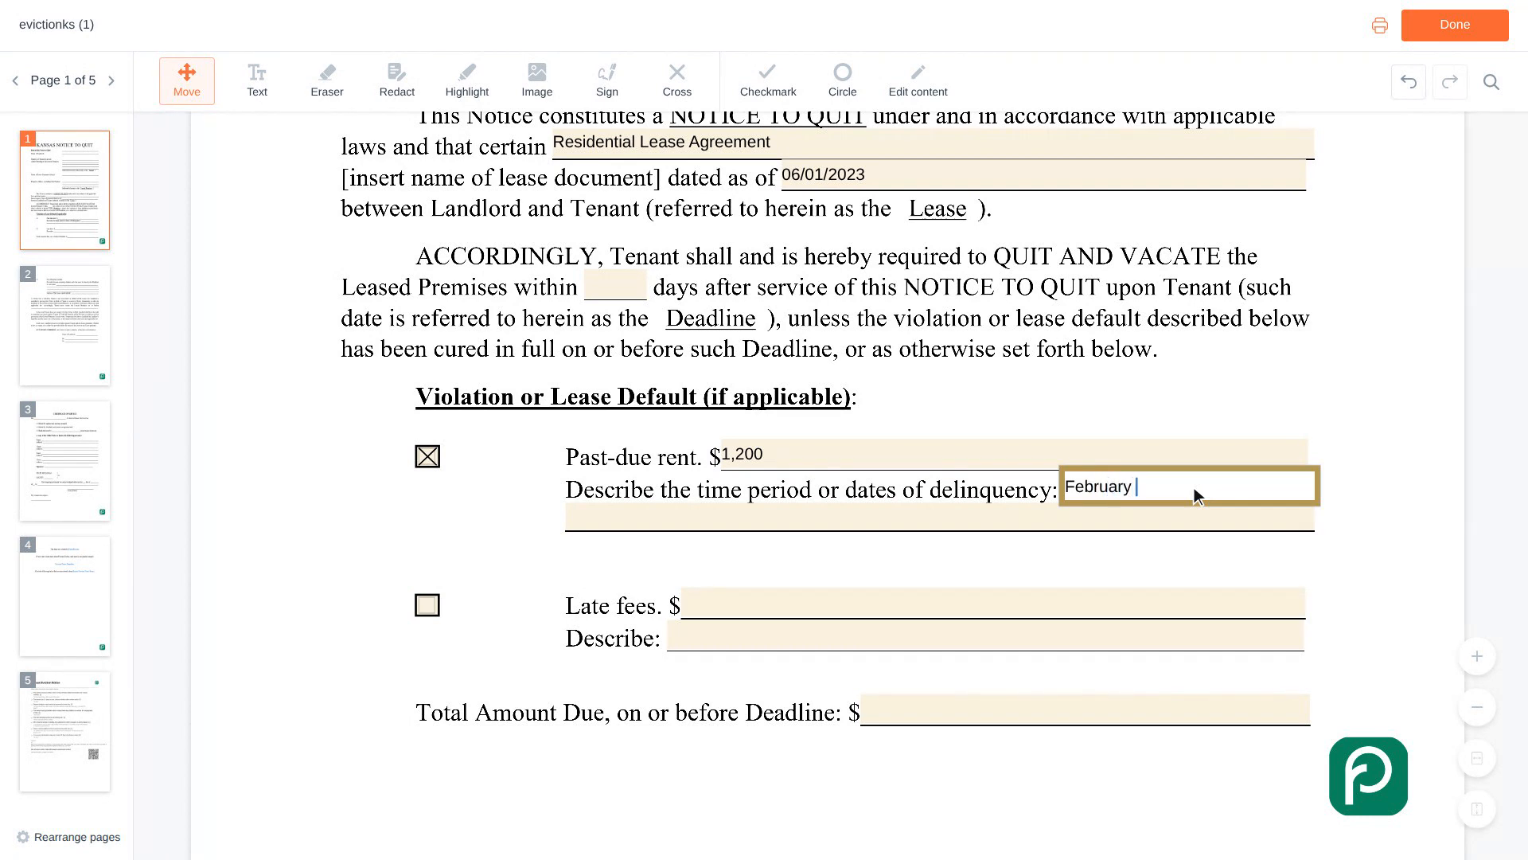
pyautogui.write('2024 rent, due on the firs')
pyautogui.scroll(-2, 1194, 487)
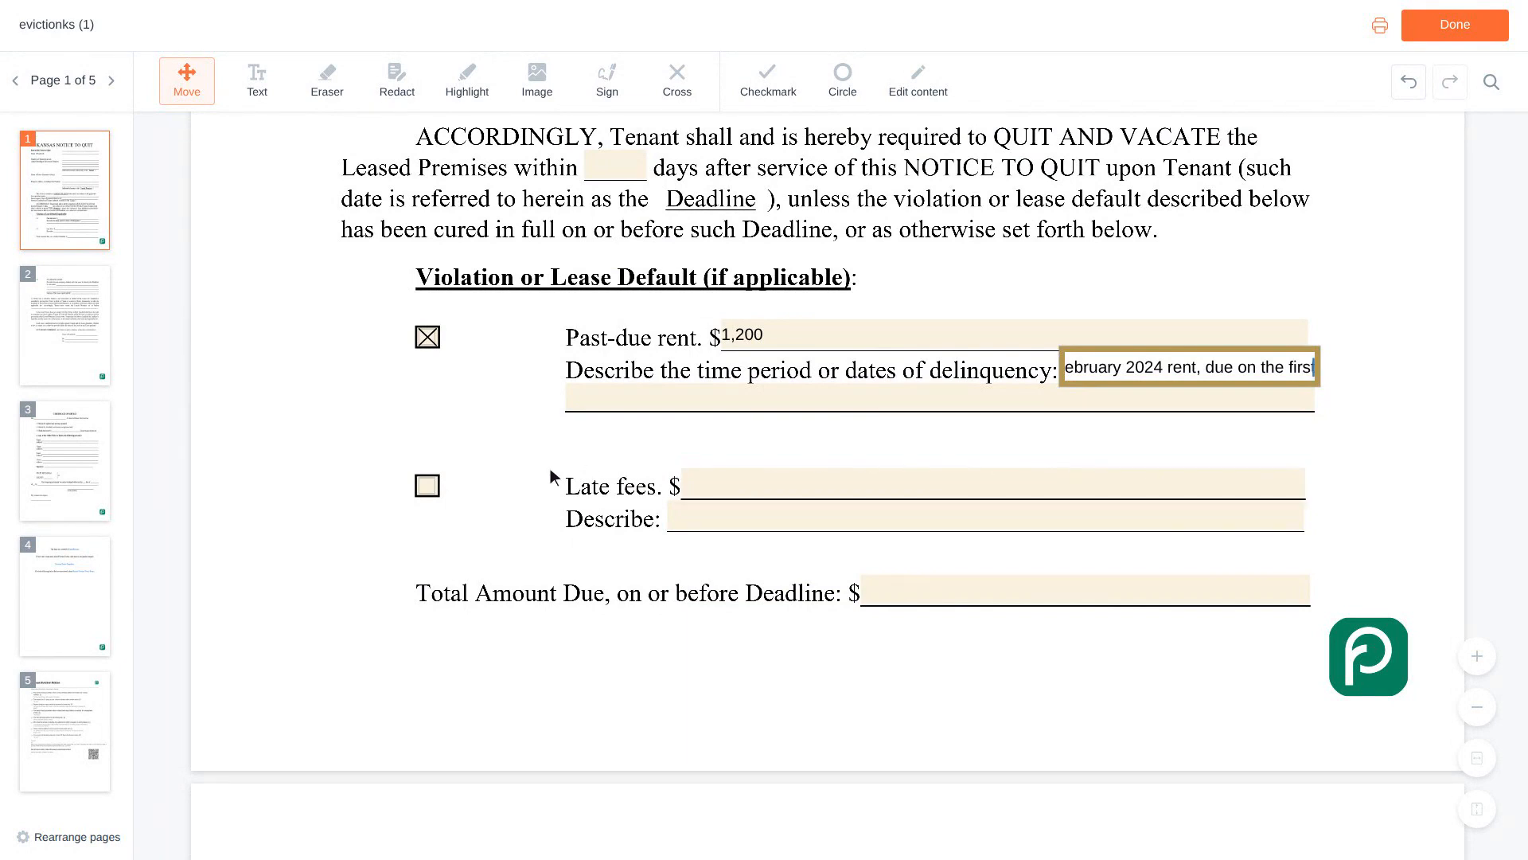
# Check Late fees with an amount of 50, and set Total Amount Due to 1,250.
pyautogui.click(430, 488)
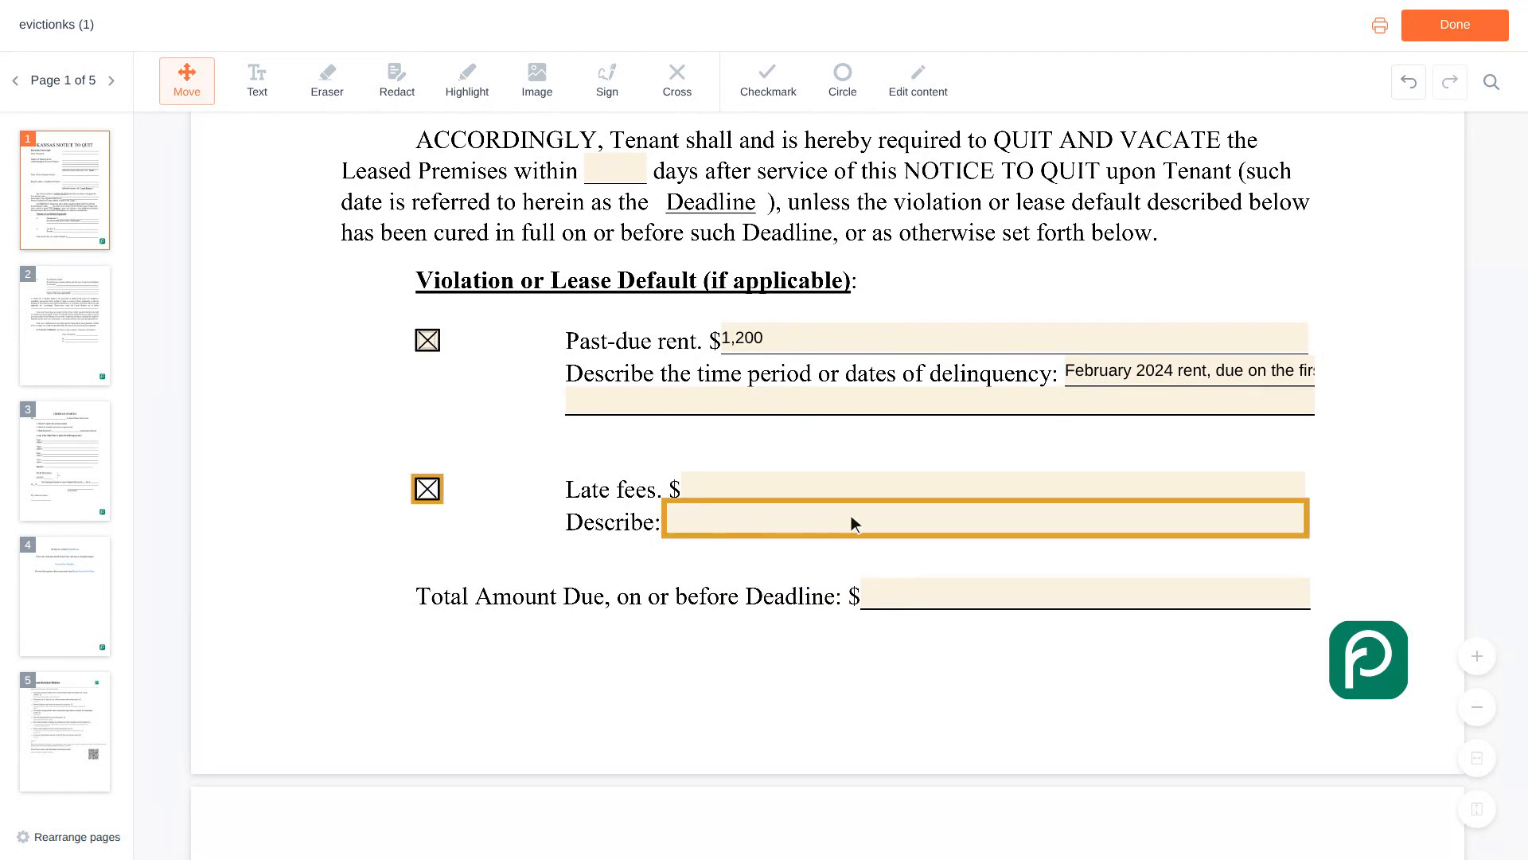
pyautogui.click(996, 490)
pyautogui.write('50')
pyautogui.scroll(-1, 998, 487)
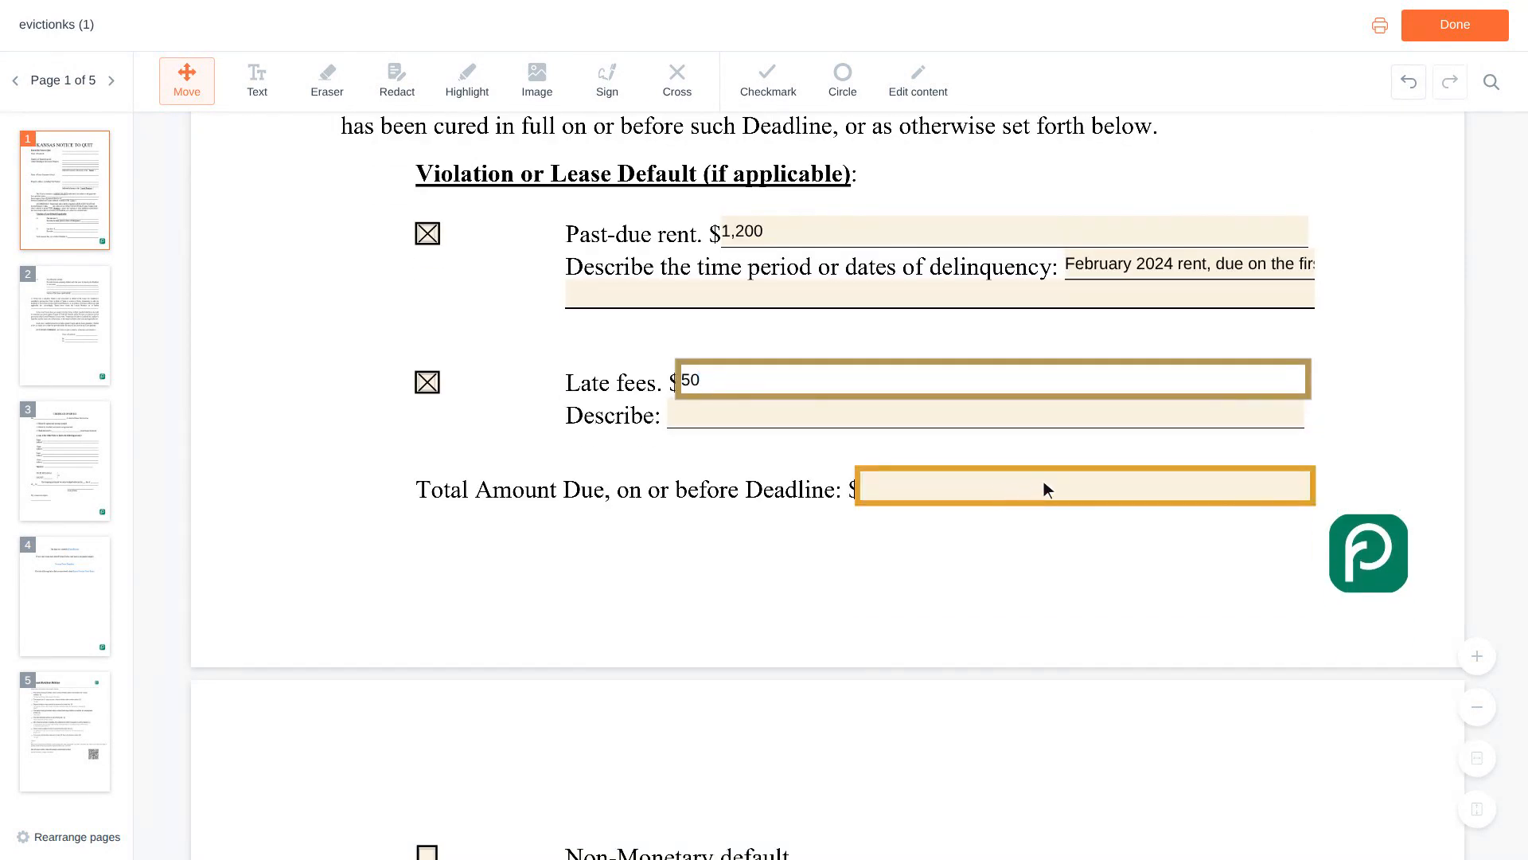
pyautogui.click(1089, 488)
pyautogui.write('1,250')
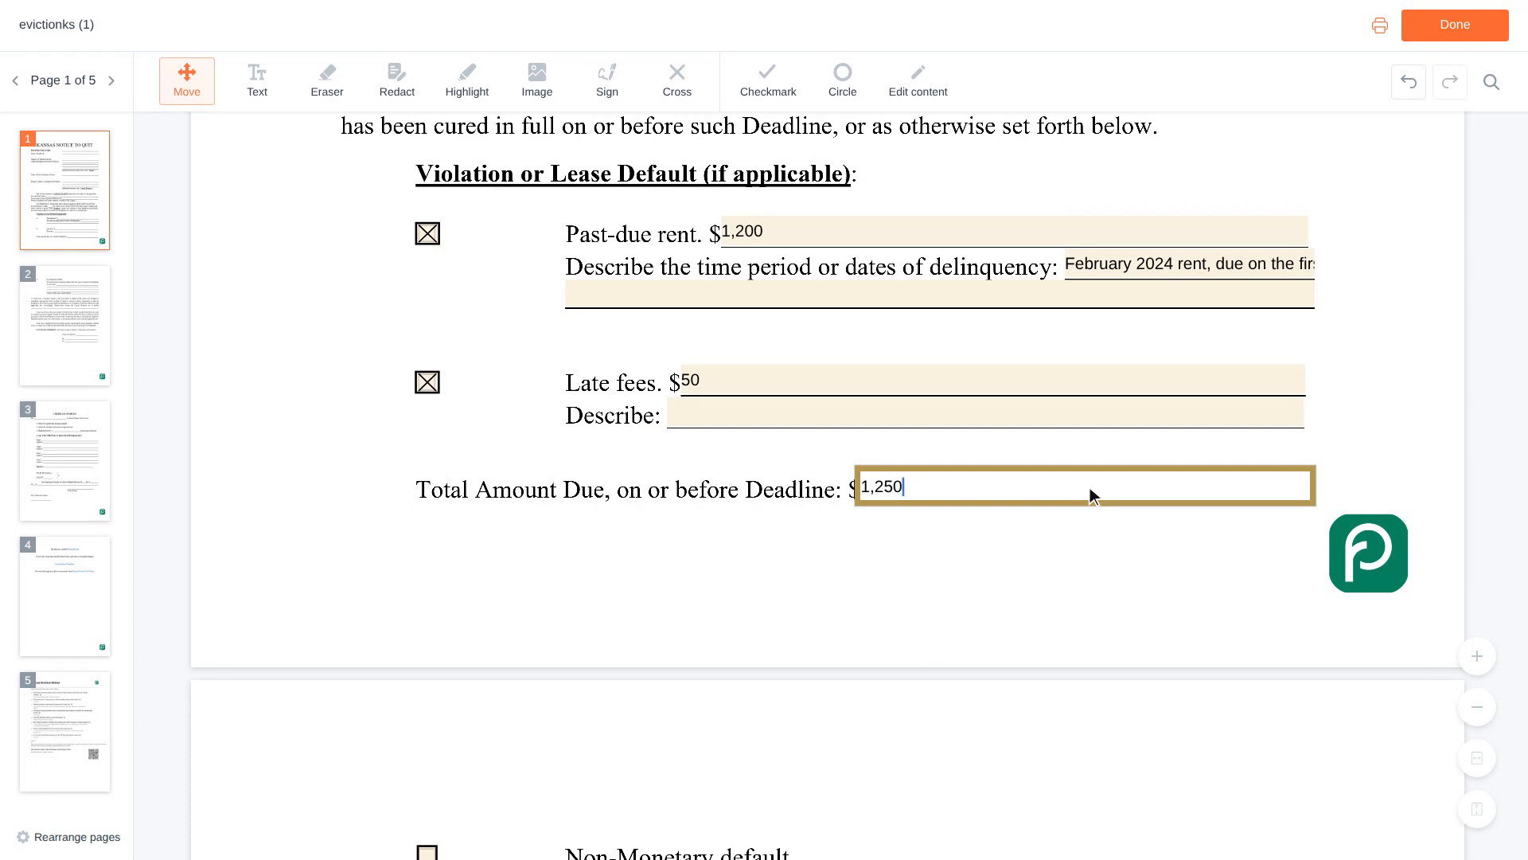
# Enter the landlord's full name in both the Name of Landlord and By fields.
pyautogui.press('Tab')
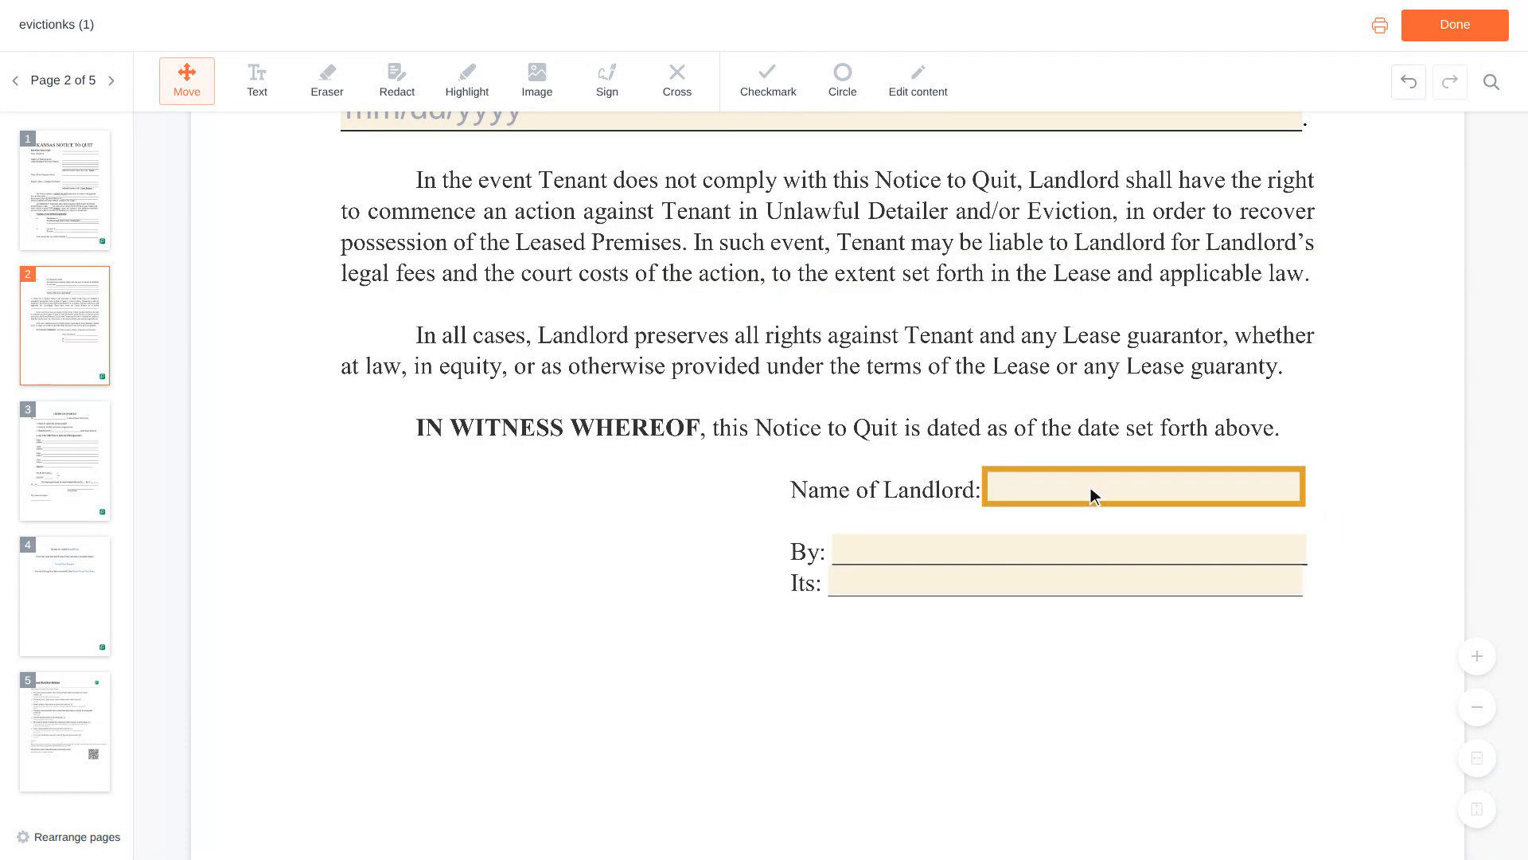
pyautogui.click(1147, 487)
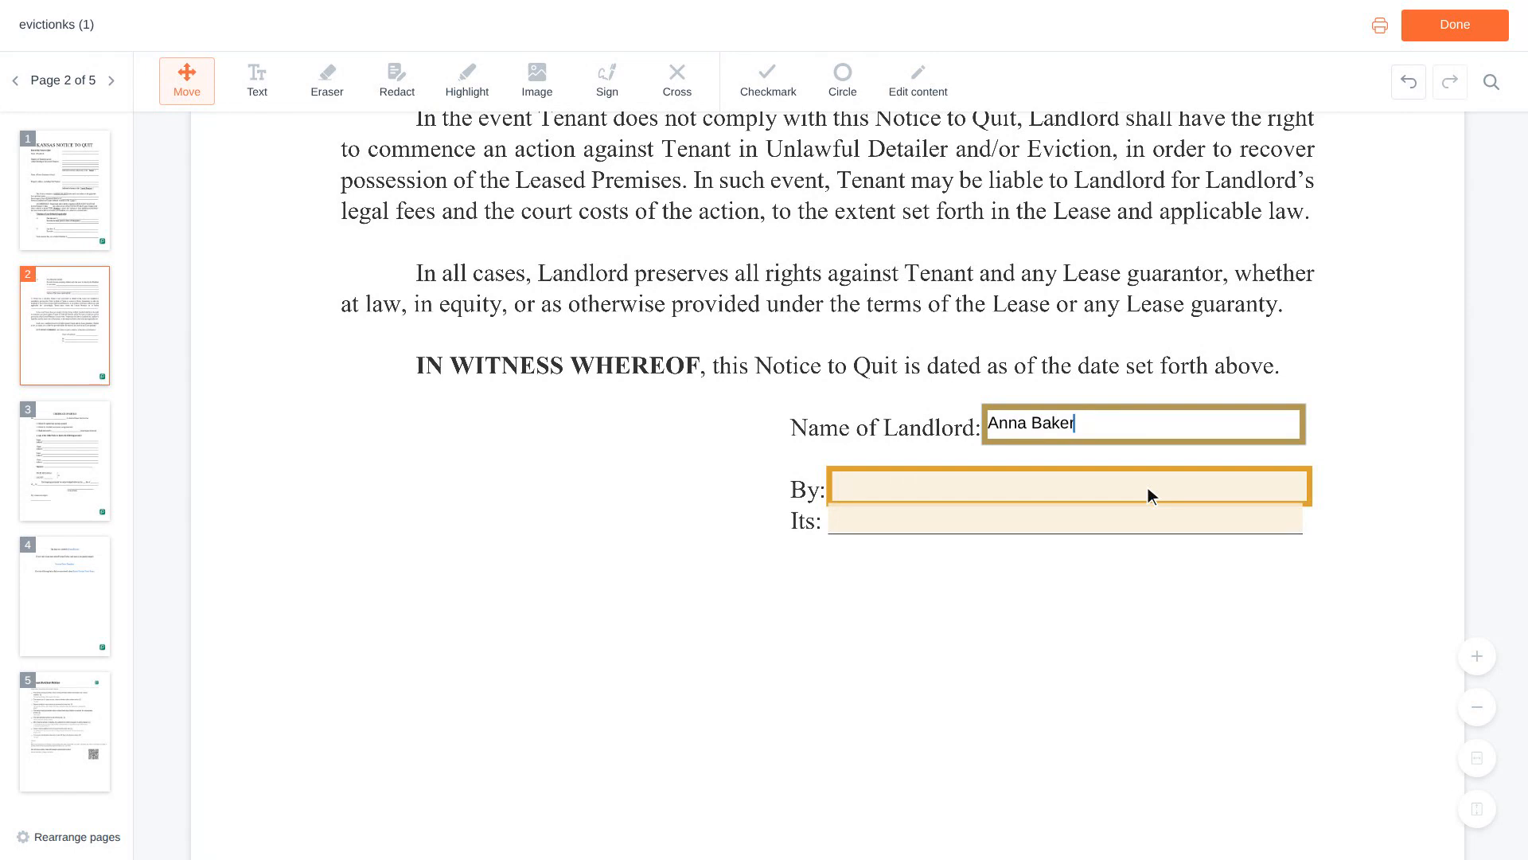
pyautogui.click(1074, 491)
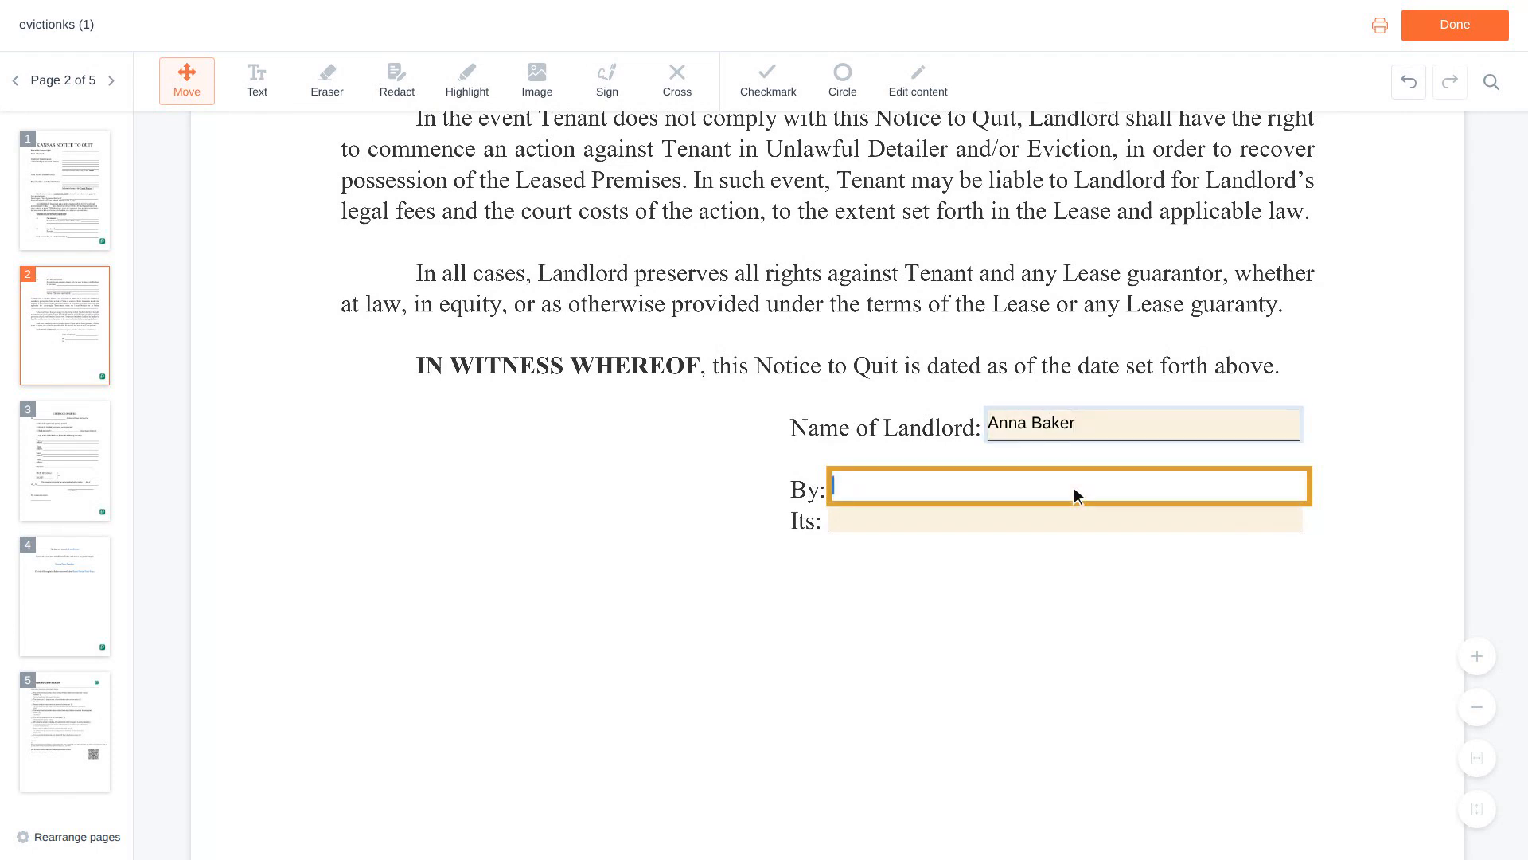
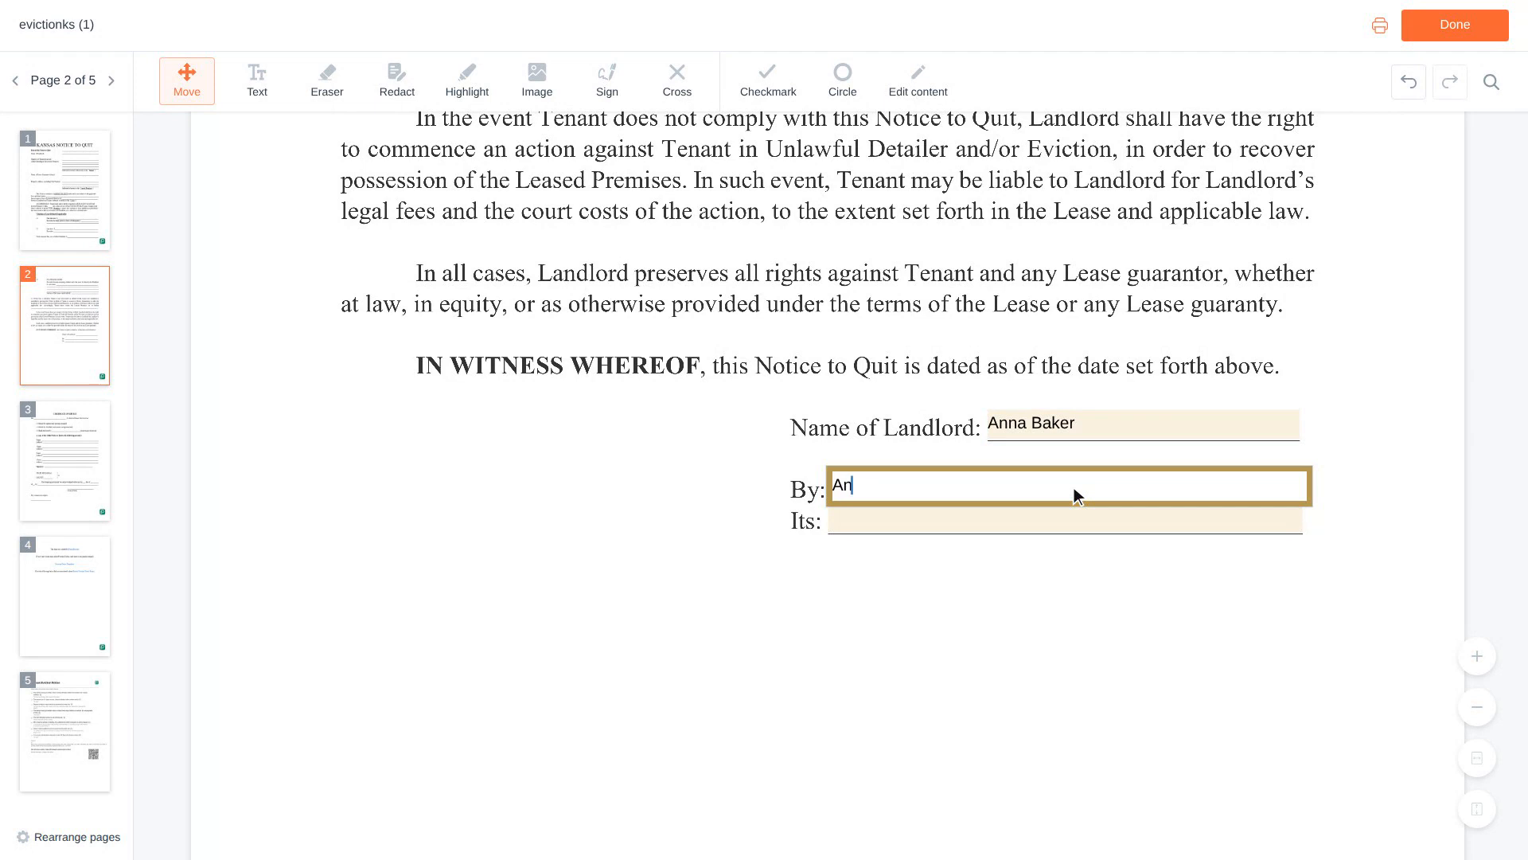
# Enter 'Owner' as the landlord's title in the Its field.
pyautogui.scroll(-1, 1074, 487)
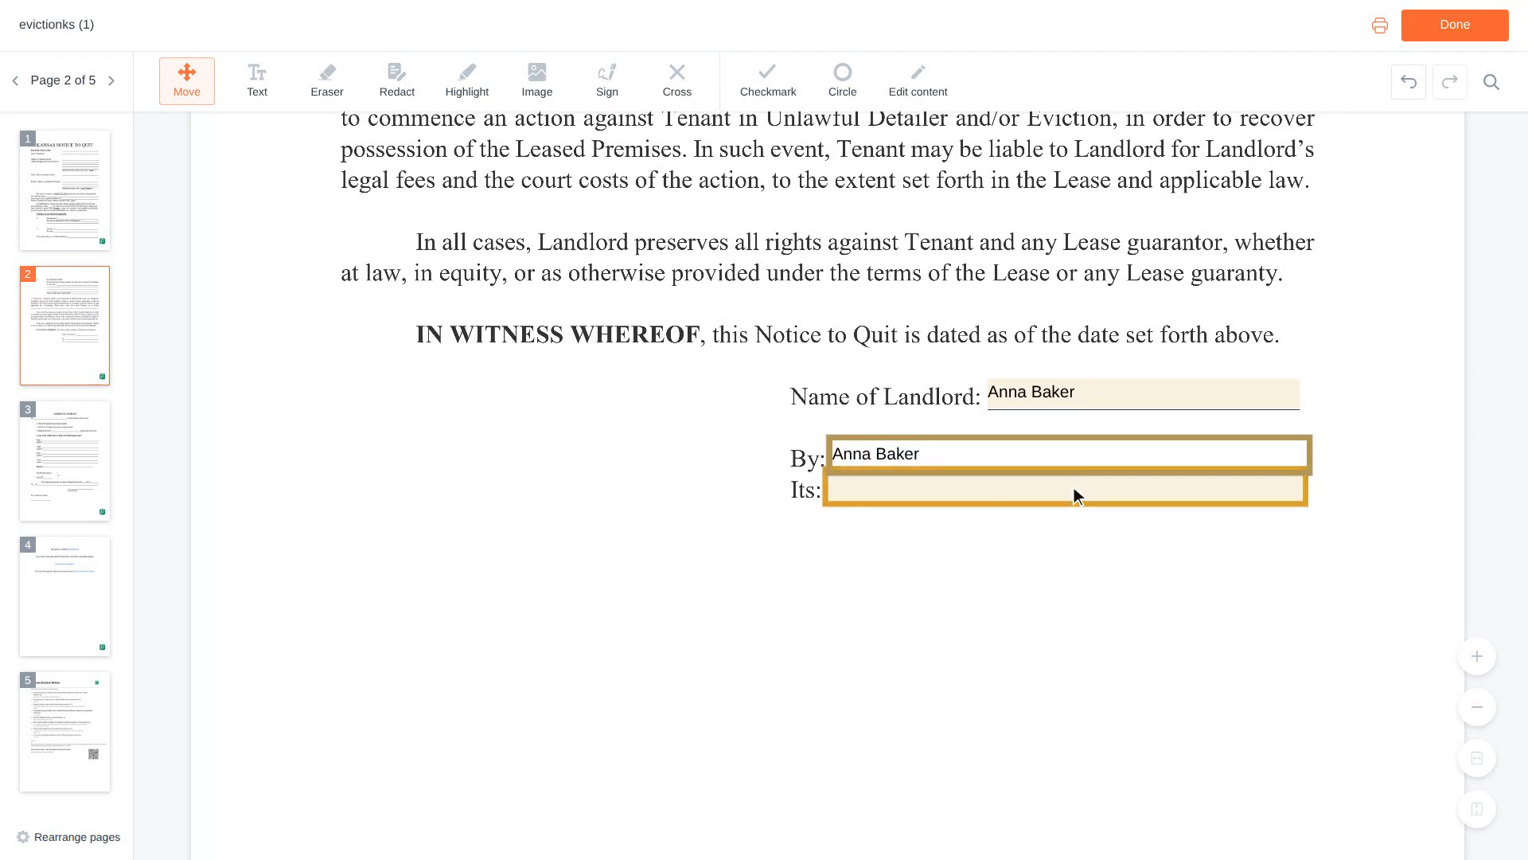
pyautogui.click(1070, 489)
pyautogui.write('Owner')
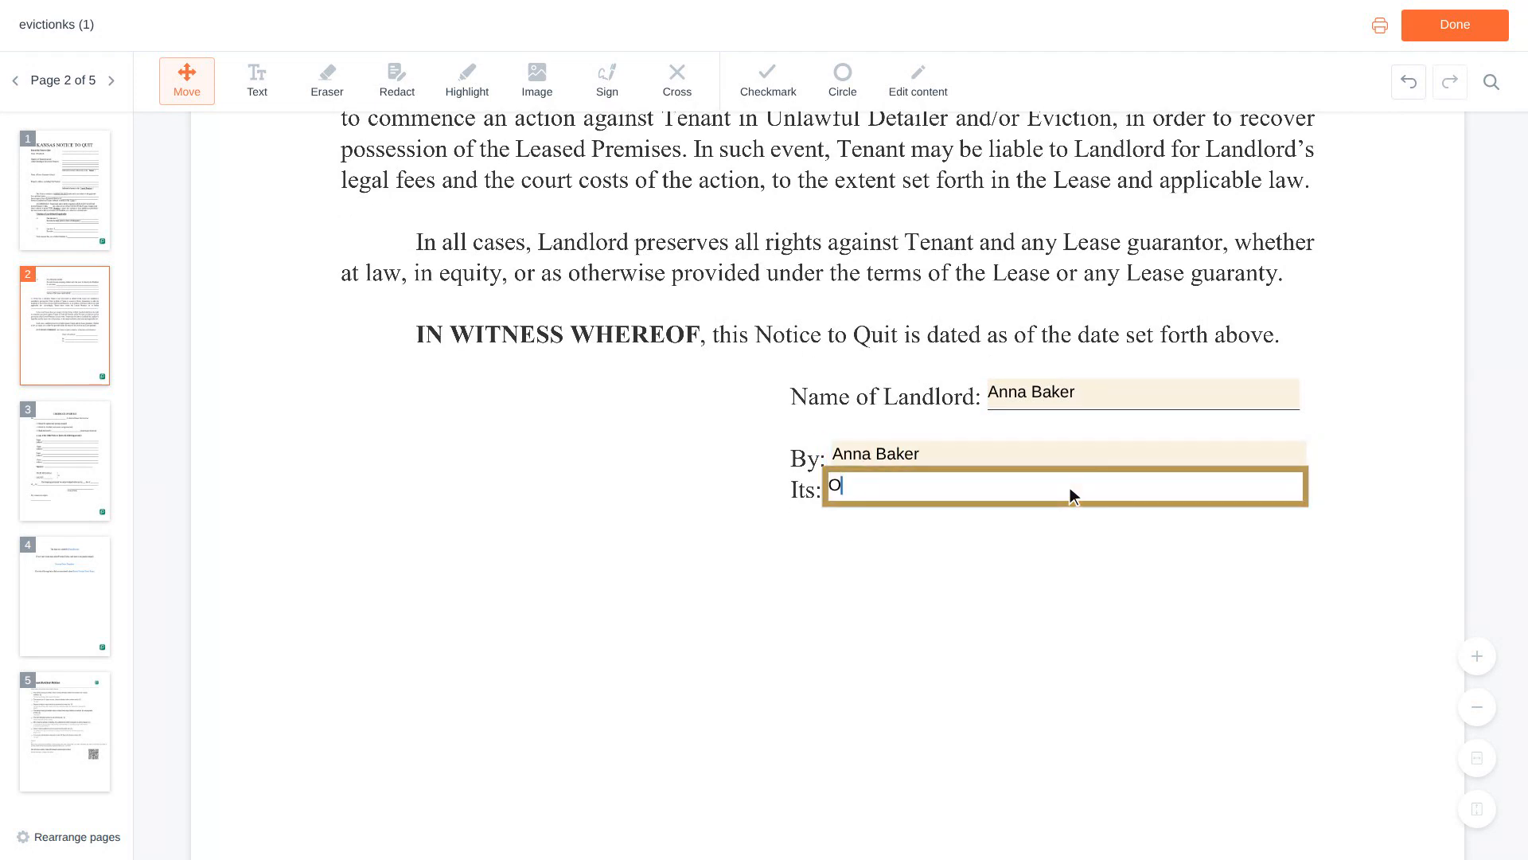